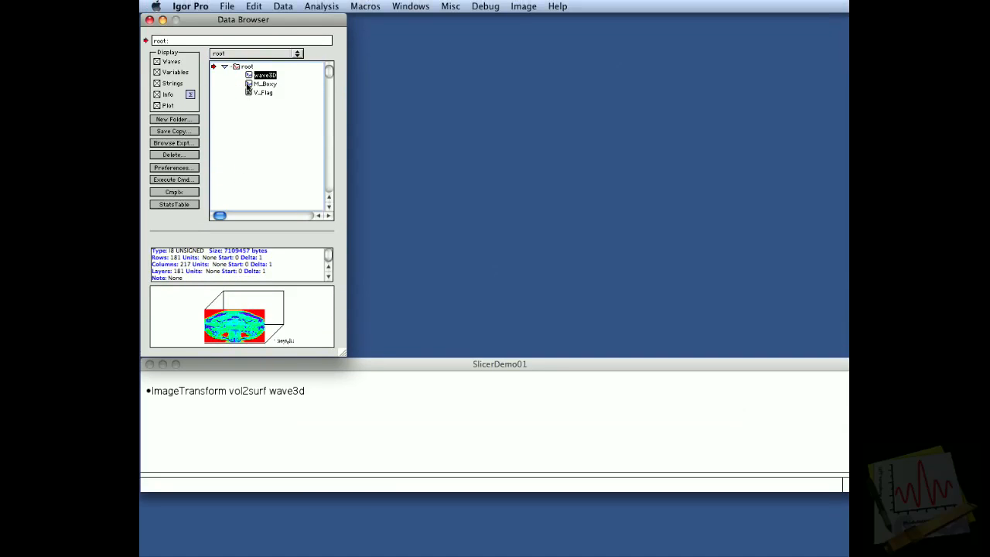
Inspect the M_Boxy wave's information and preview in the Data Browser, and return to the command window.
{"action": "left_click", "coordinate": [247, 88]}
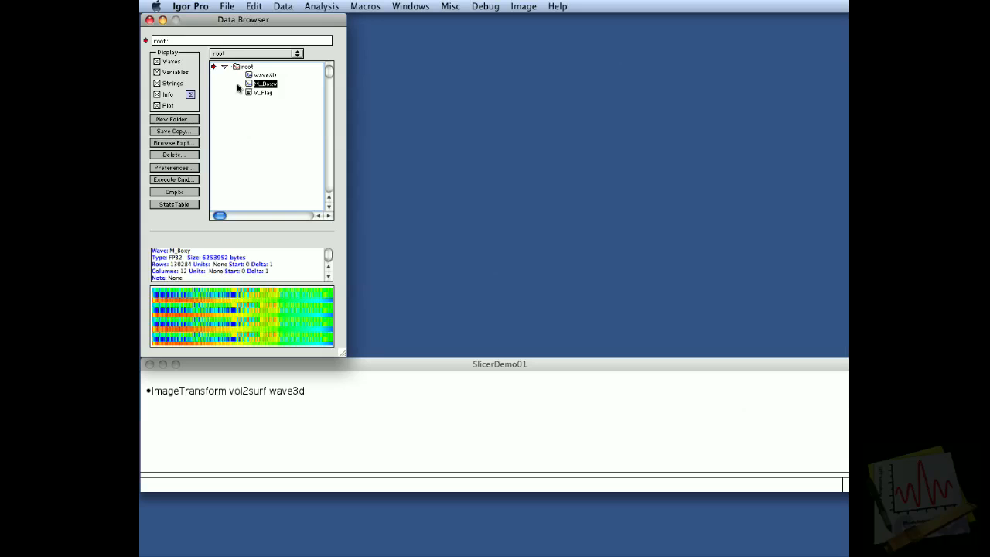
{"action": "left_click", "coordinate": [238, 87]}
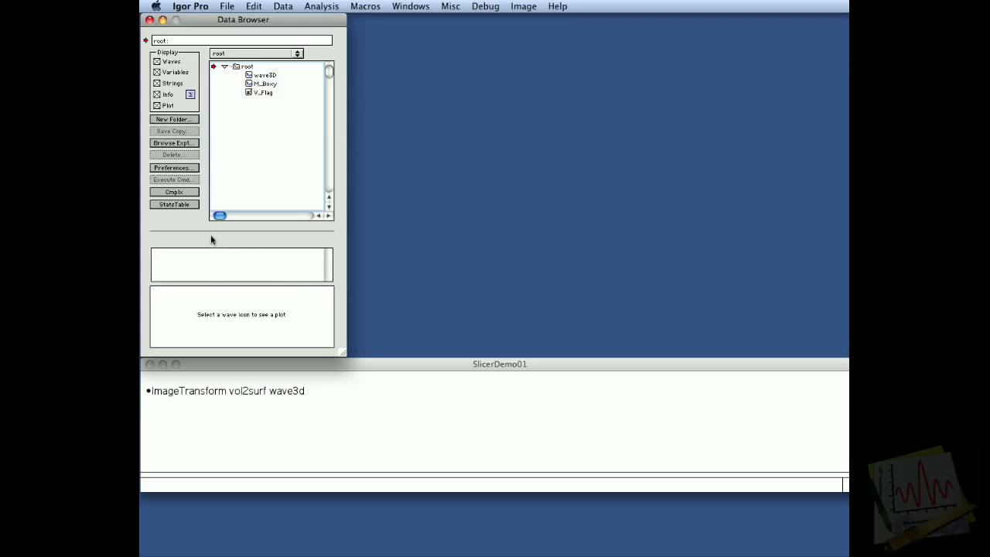
{"action": "left_click", "coordinate": [194, 392]}
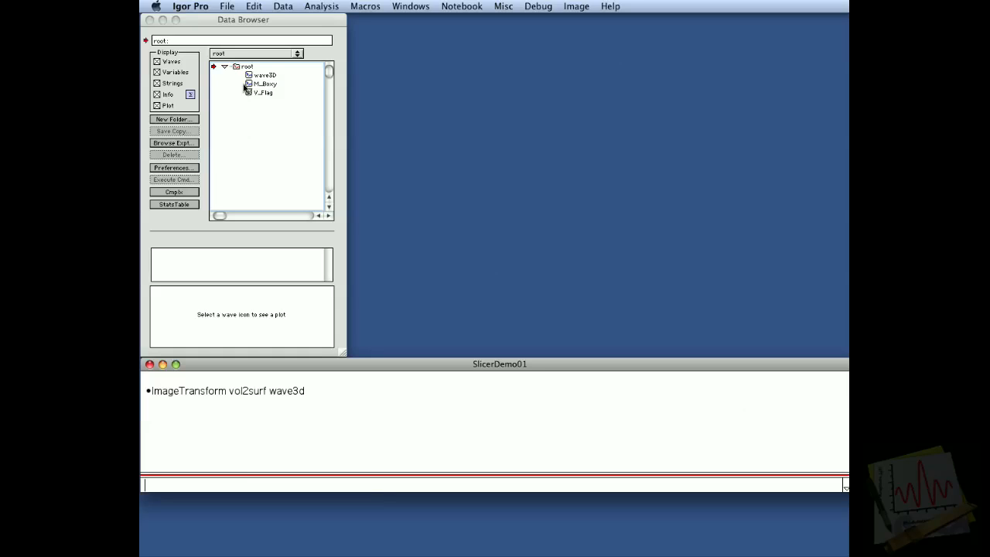
Load the Image Processing package.
{"action": "left_click", "coordinate": [314, 6]}
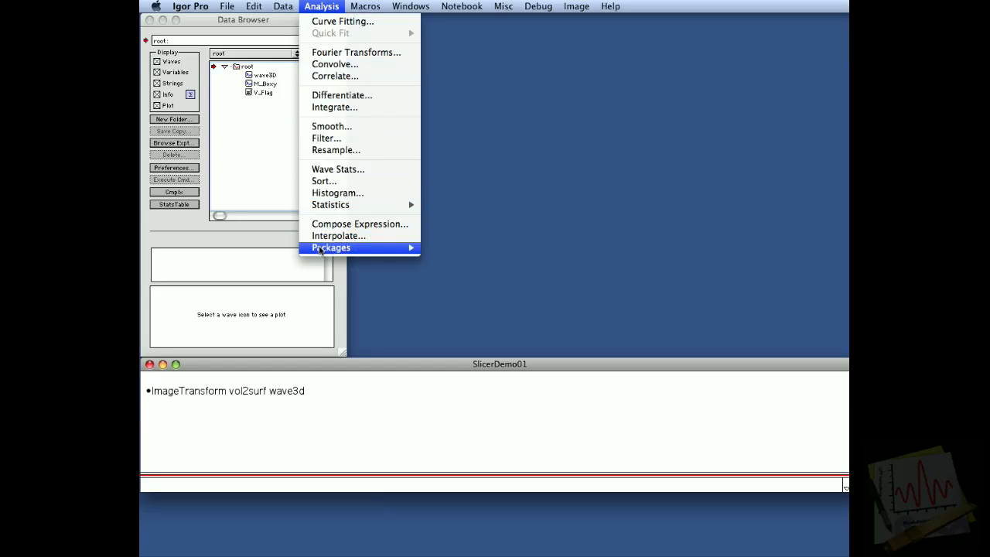
{"action": "mouse_move", "coordinate": [320, 250]}
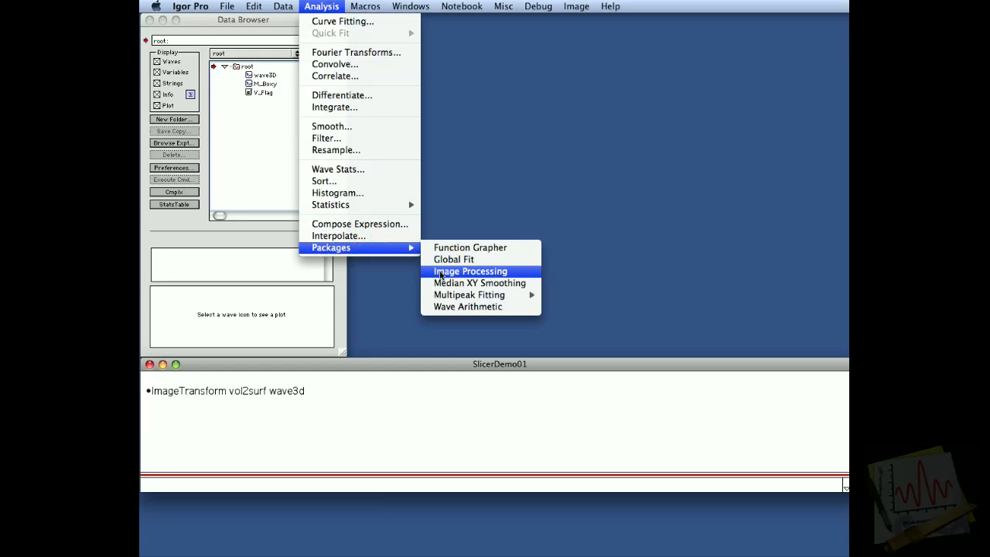
{"action": "left_click", "coordinate": [440, 271]}
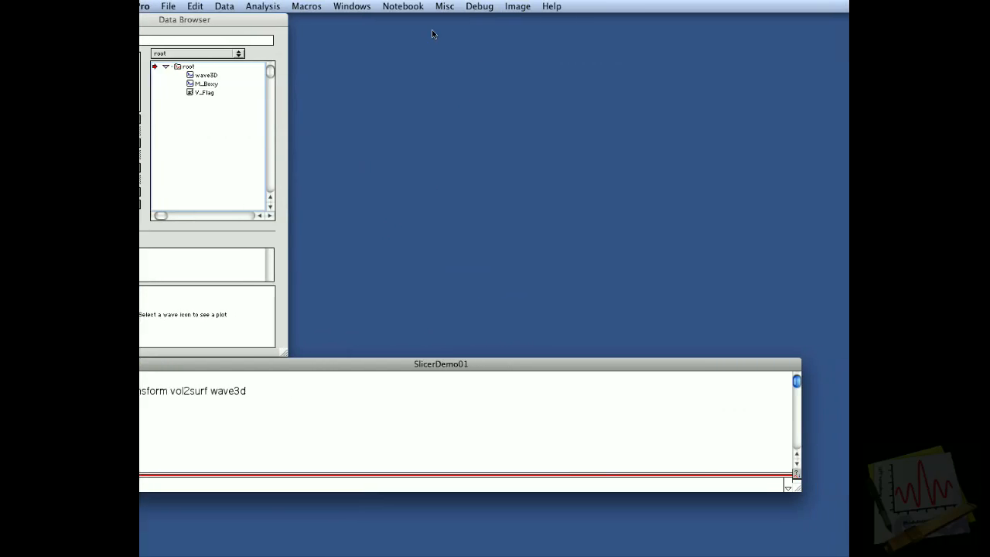
Display wave3D as a new image graph, enlarge the window and place it beside the Data Browser.
{"action": "left_click", "coordinate": [248, 74]}
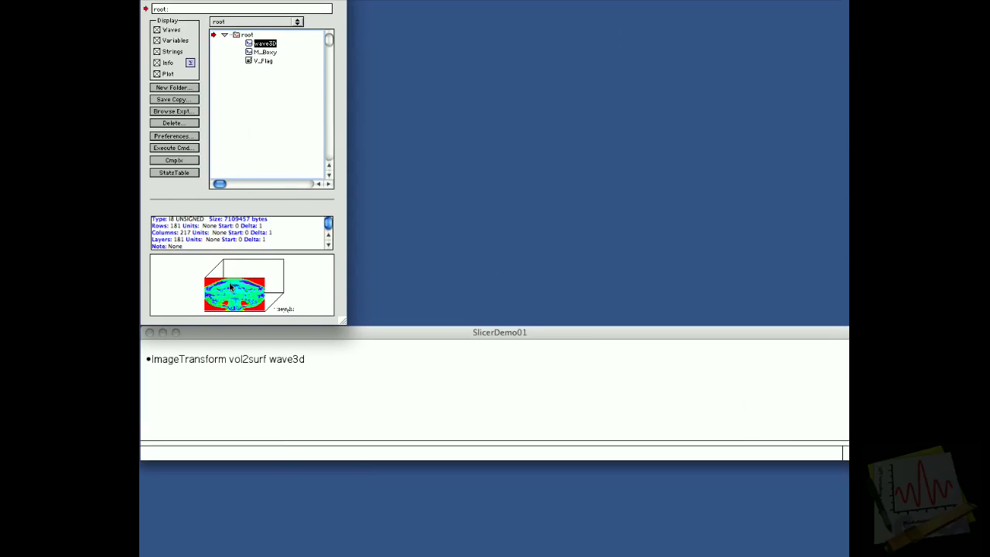
{"action": "double_click", "coordinate": [229, 283]}
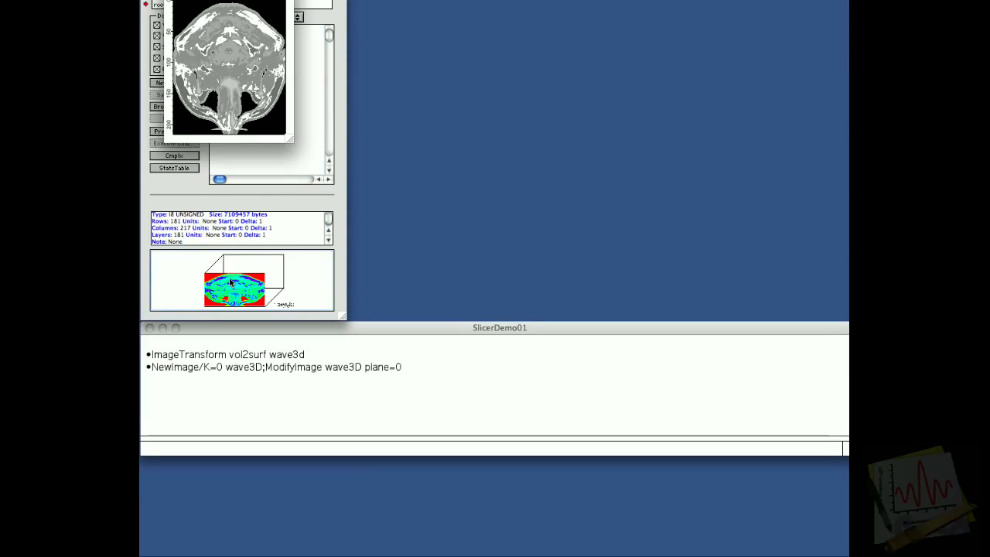
{"action": "left_click_drag", "start_coordinate": [288, 175], "coordinate": [330, 223]}
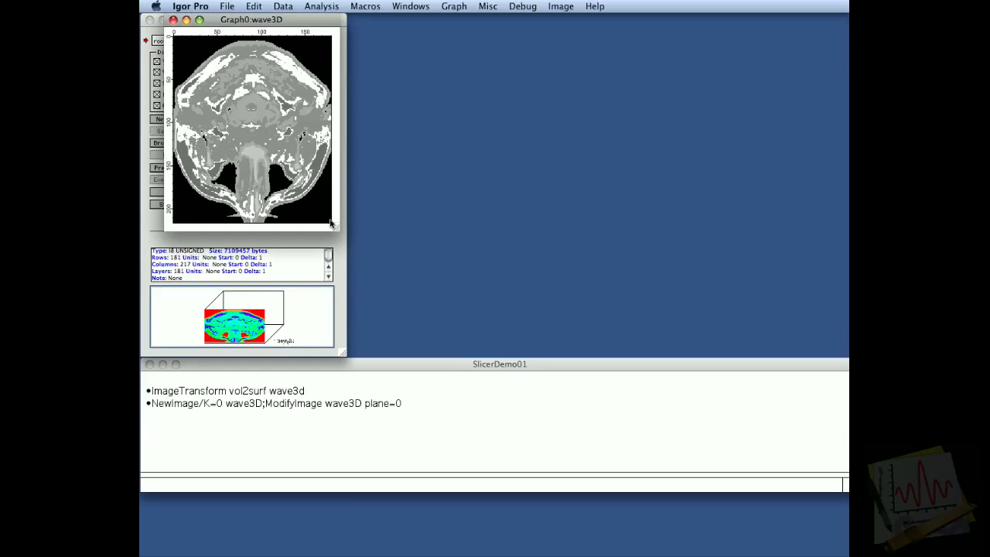
{"action": "left_click_drag", "start_coordinate": [269, 25], "coordinate": [456, 11]}
Add a slider to the wave3D graph to view layer 20, and close the graph without saving its recreation macro.
{"action": "left_click", "coordinate": [560, 6]}
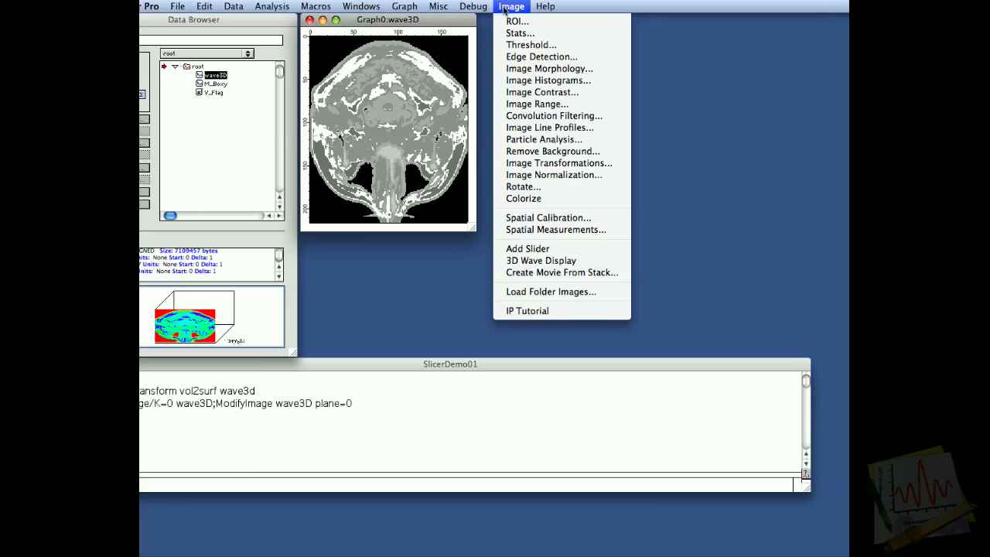
{"action": "left_click", "coordinate": [503, 249]}
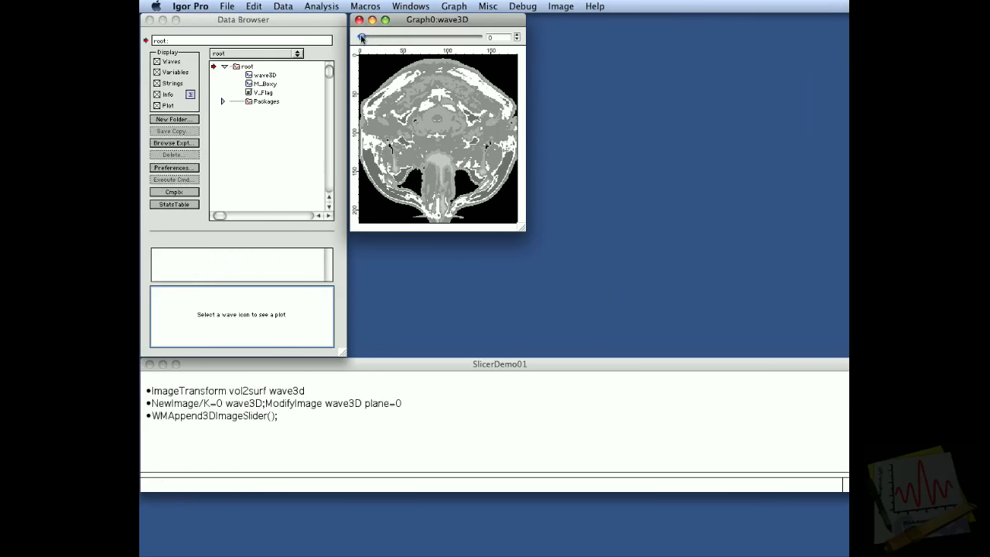
{"action": "mouse_move", "coordinate": [361, 38]}
{"action": "left_mouse_down"}
{"action": "mouse_move", "coordinate": [473, 37]}
{"action": "mouse_move", "coordinate": [374, 37]}
{"action": "left_mouse_up"}
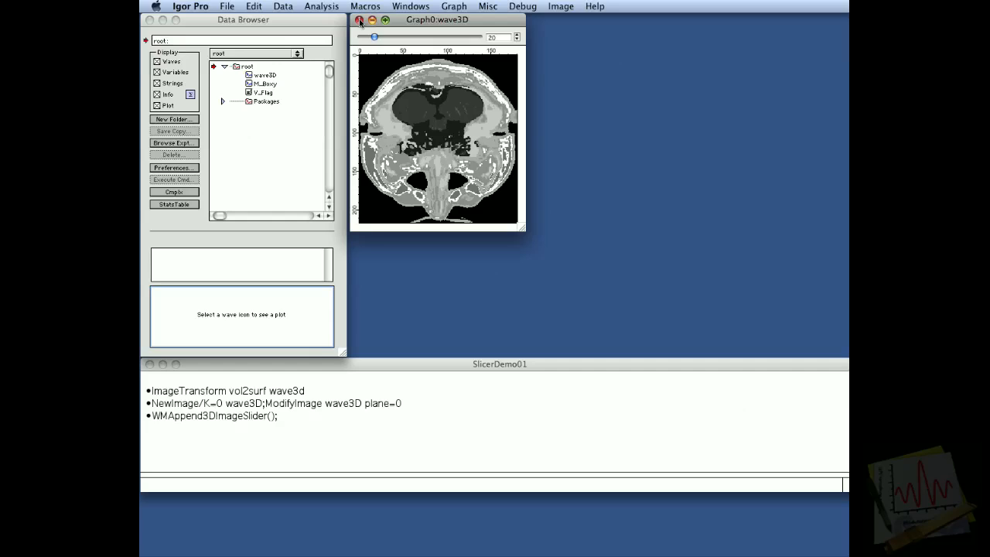
{"action": "left_click", "coordinate": [359, 20]}
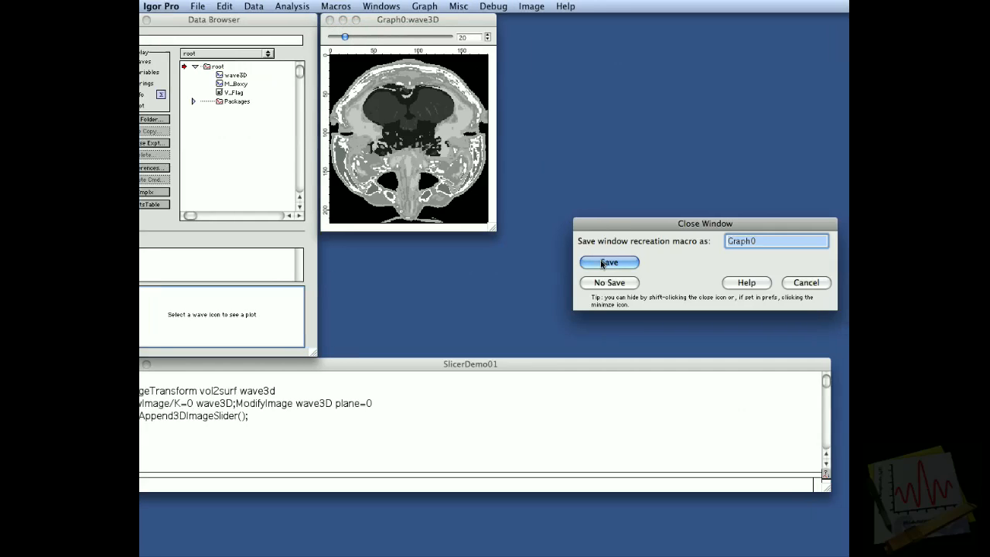
{"action": "left_click", "coordinate": [630, 283]}
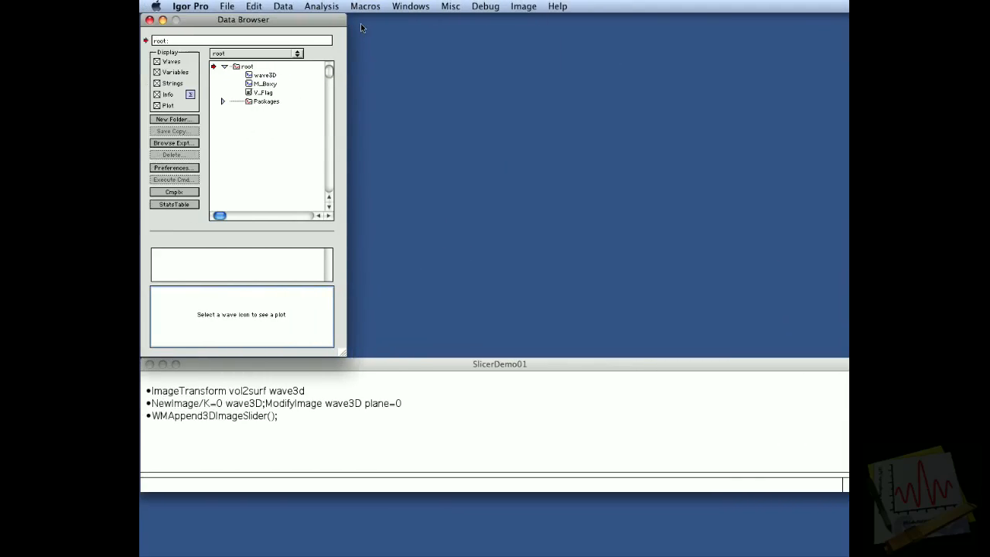
Create a new, empty Gizmo 3D plot window.
{"action": "left_click", "coordinate": [410, 5]}
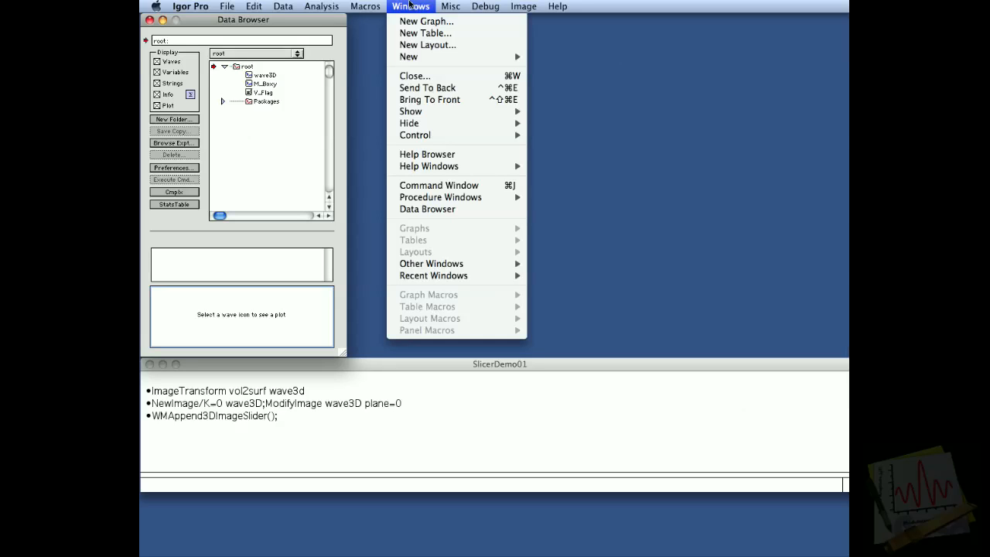
{"action": "mouse_move", "coordinate": [413, 58]}
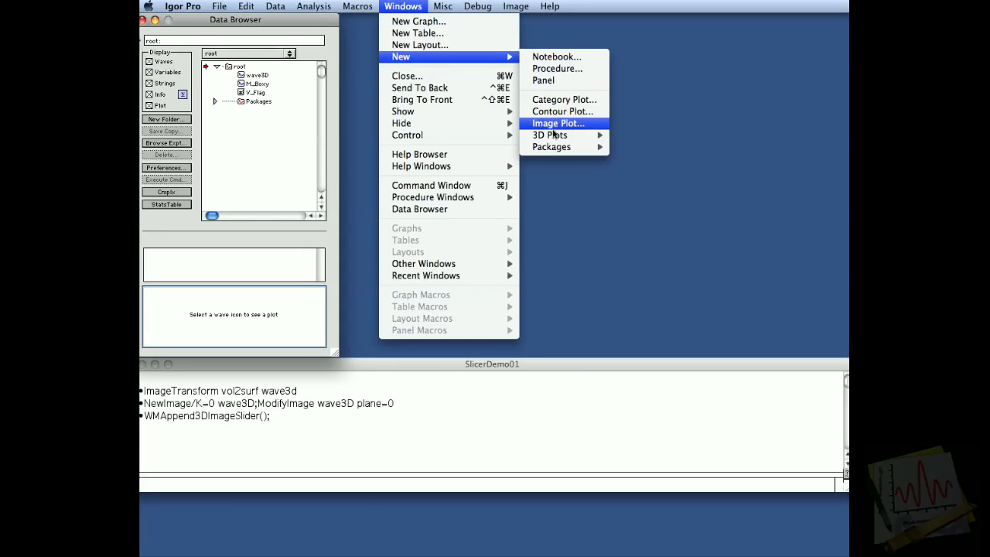
{"action": "mouse_move", "coordinate": [556, 135]}
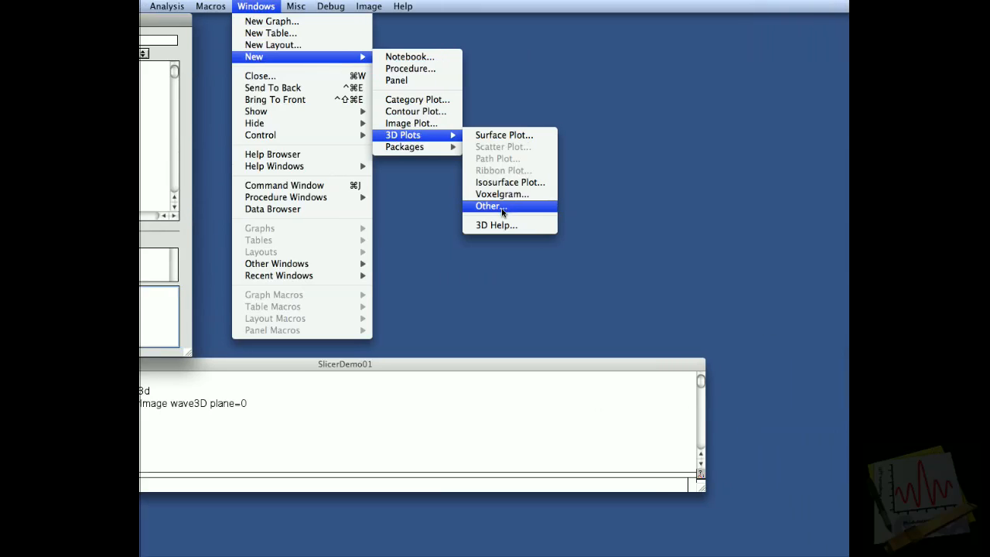
{"action": "left_click", "coordinate": [519, 207]}
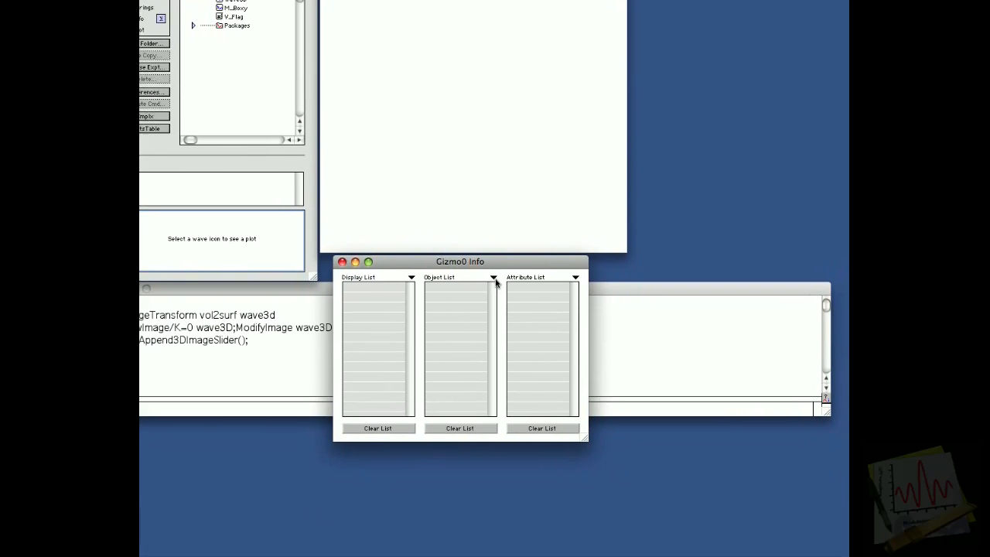
Append a new surface object named head to the Gizmo, using M_Boxy as a Disjoint Quad Wave source.
{"action": "left_click", "coordinate": [498, 280]}
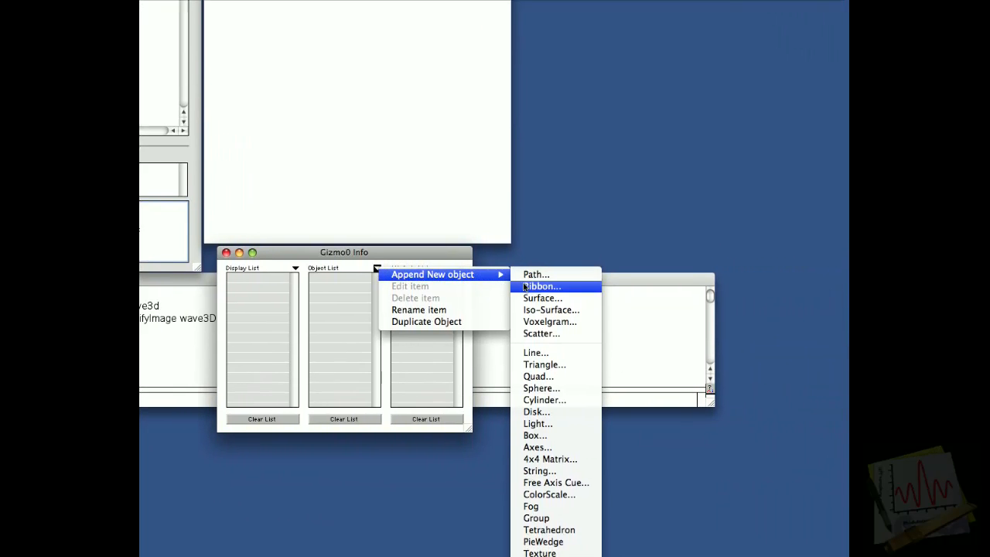
{"action": "left_click", "coordinate": [495, 283]}
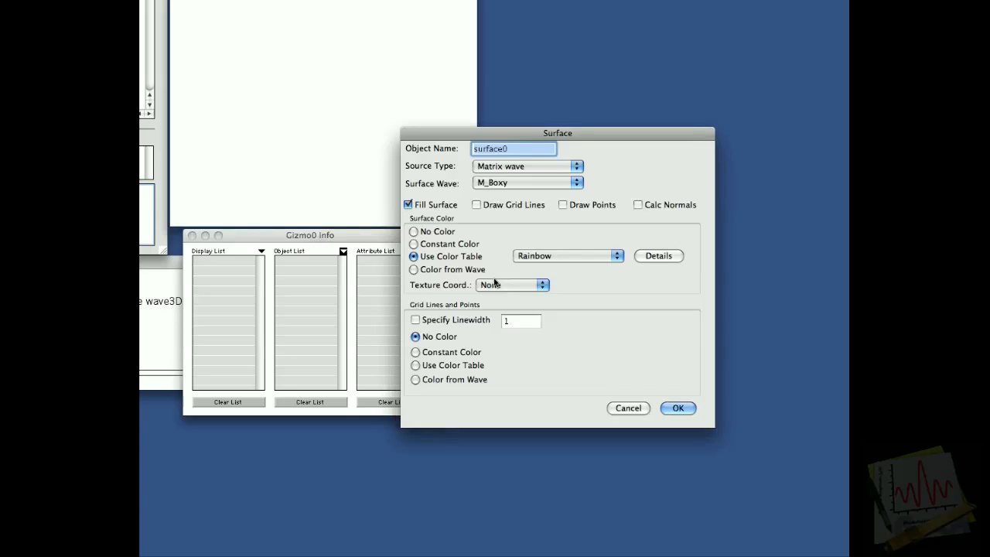
{"action": "left_click_drag", "start_coordinate": [472, 226], "coordinate": [414, 215]}
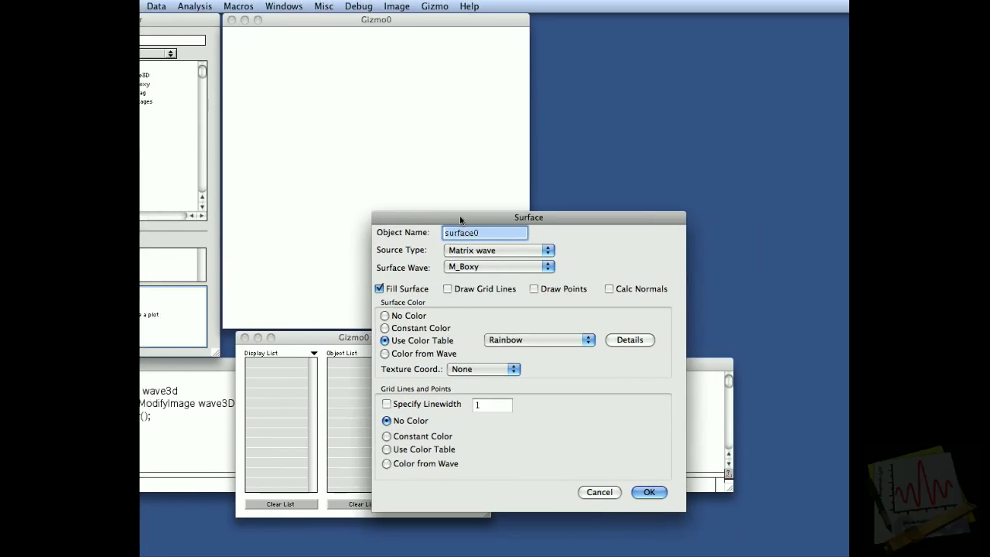
{"action": "type", "text": "head"}
{"action": "left_click", "coordinate": [499, 250]}
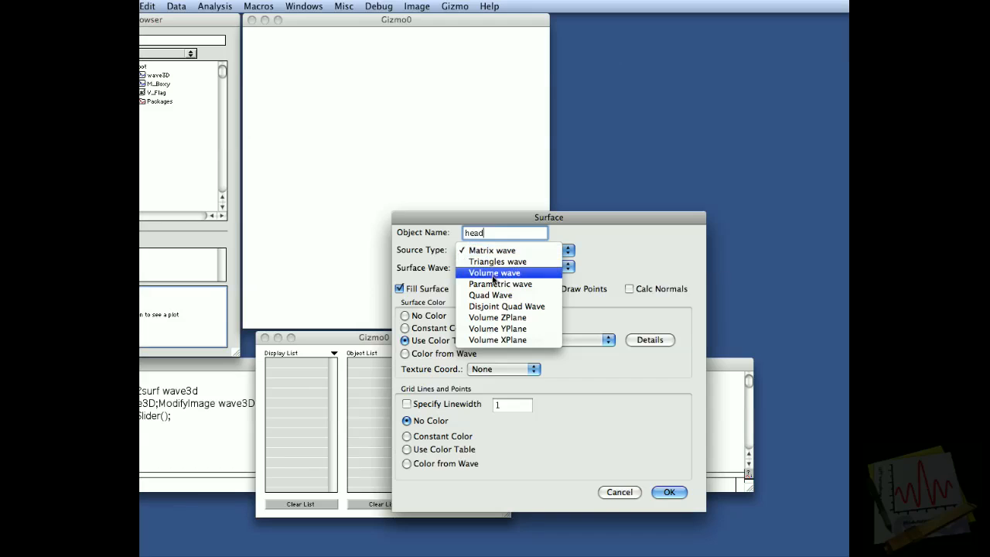
{"action": "left_click", "coordinate": [503, 306]}
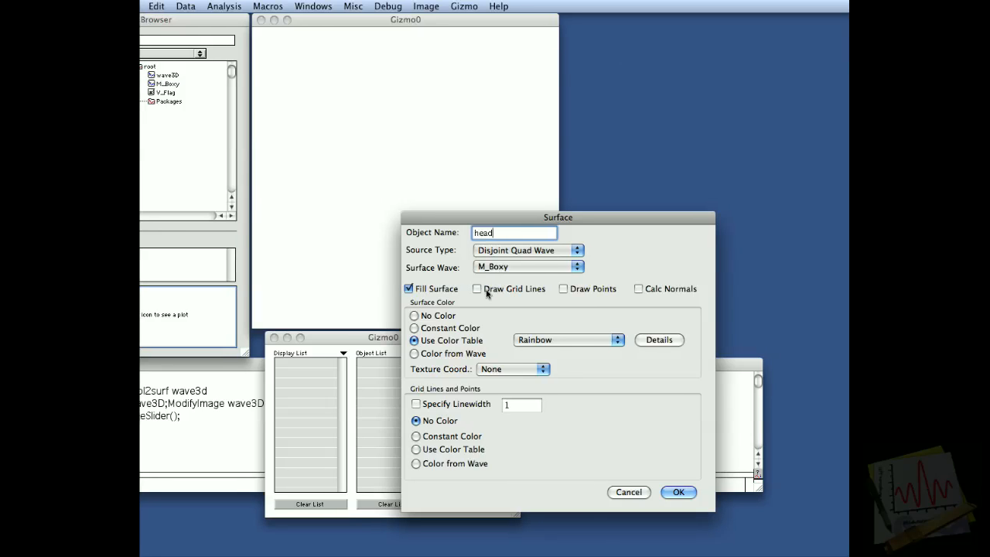
Give the head surface constant colors, light gray for the front and dark gray for the back.
{"action": "left_click", "coordinate": [452, 329]}
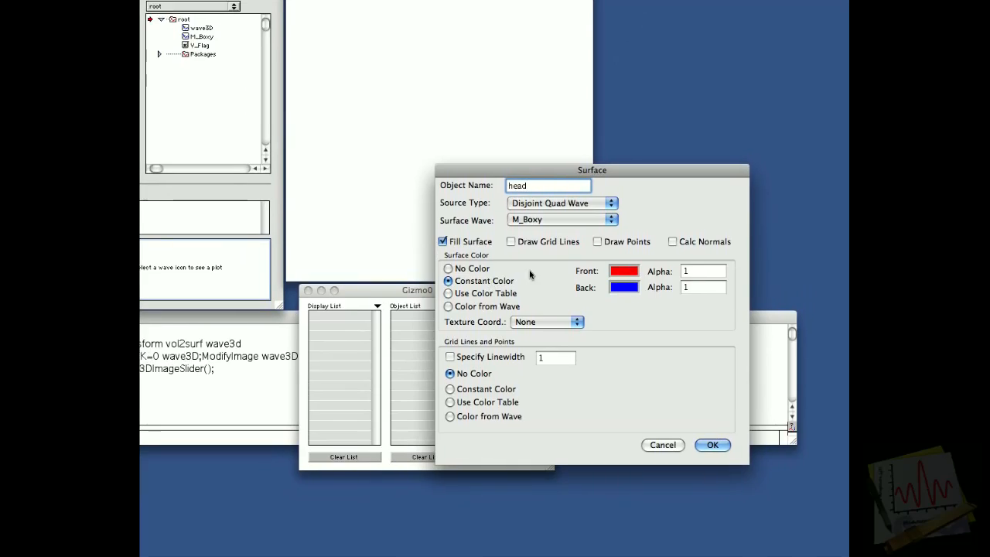
{"action": "left_click", "coordinate": [626, 270]}
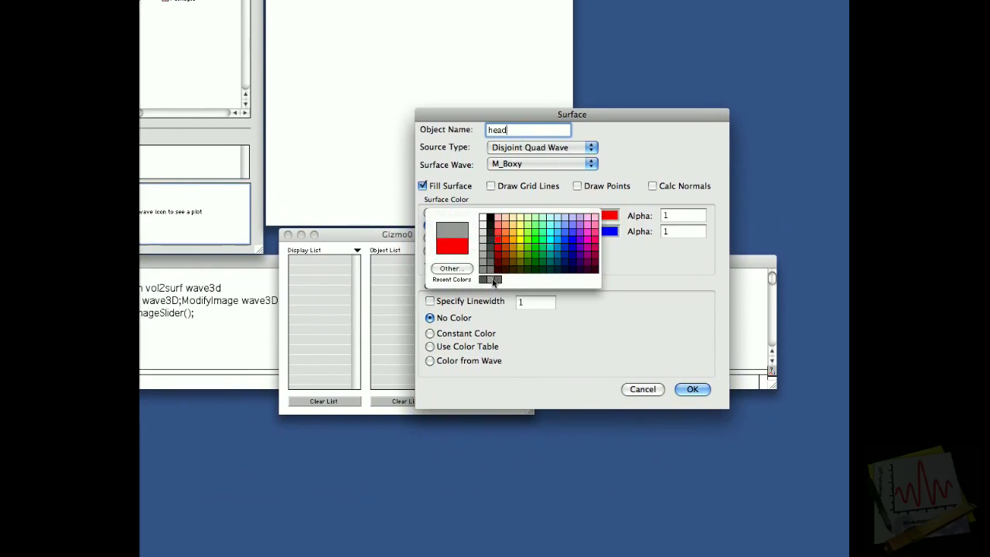
{"action": "left_click", "coordinate": [490, 283]}
{"action": "left_click", "coordinate": [601, 233]}
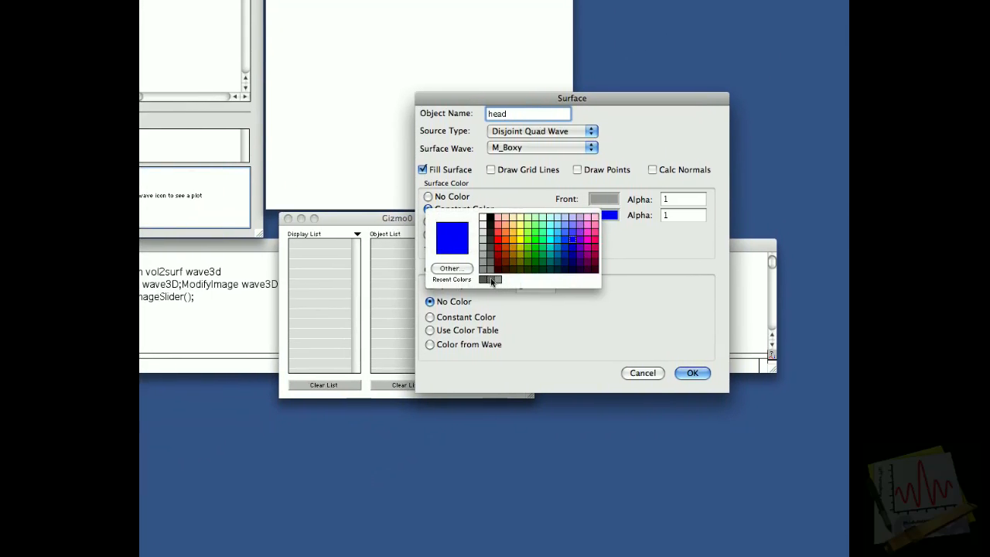
{"action": "left_click", "coordinate": [490, 281]}
Set both the front and back alpha of the head surface to 0.25 and create the object.
{"action": "left_click", "coordinate": [532, 265]}
{"action": "type", "text": "0.25"}
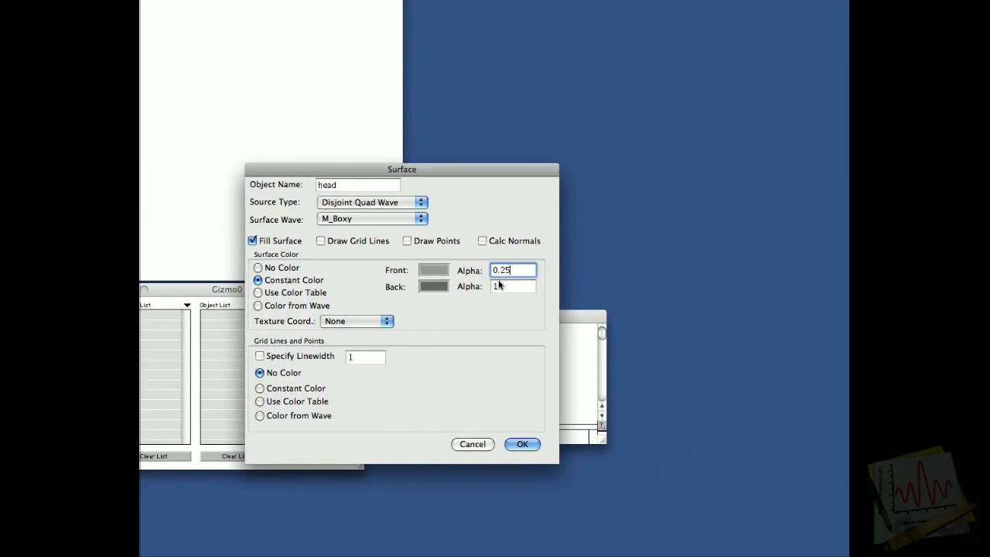
{"action": "left_click", "coordinate": [499, 281]}
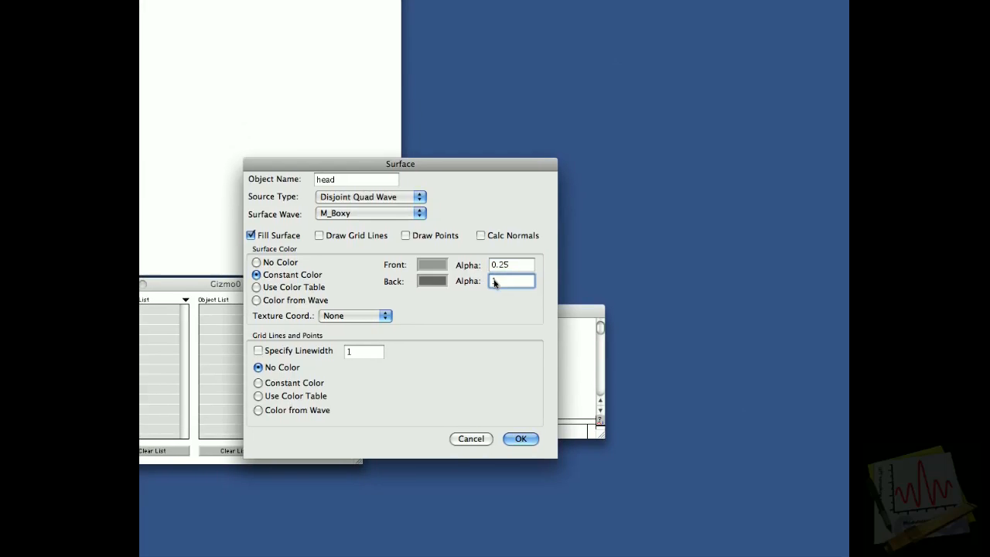
{"action": "type", "text": "0.25"}
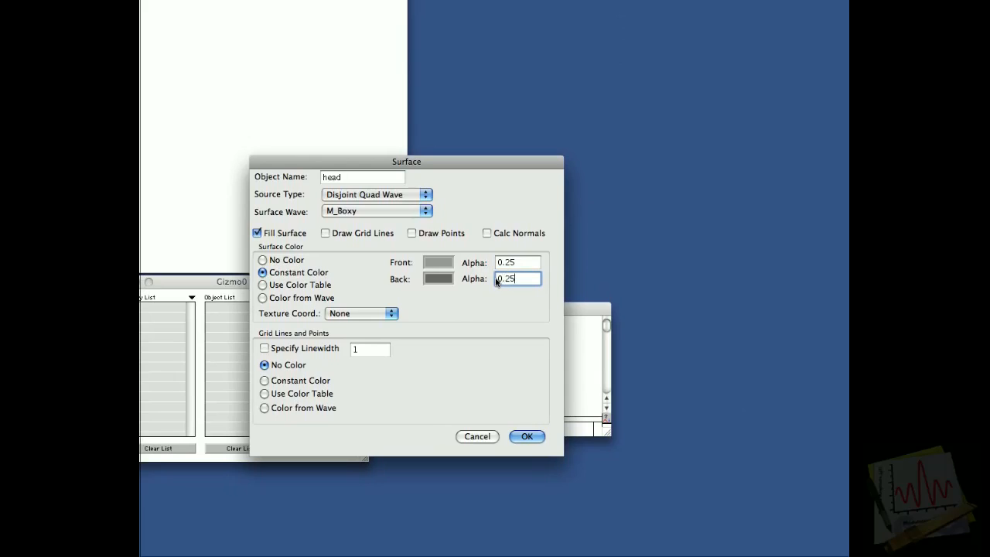
{"action": "key", "text": "Return"}
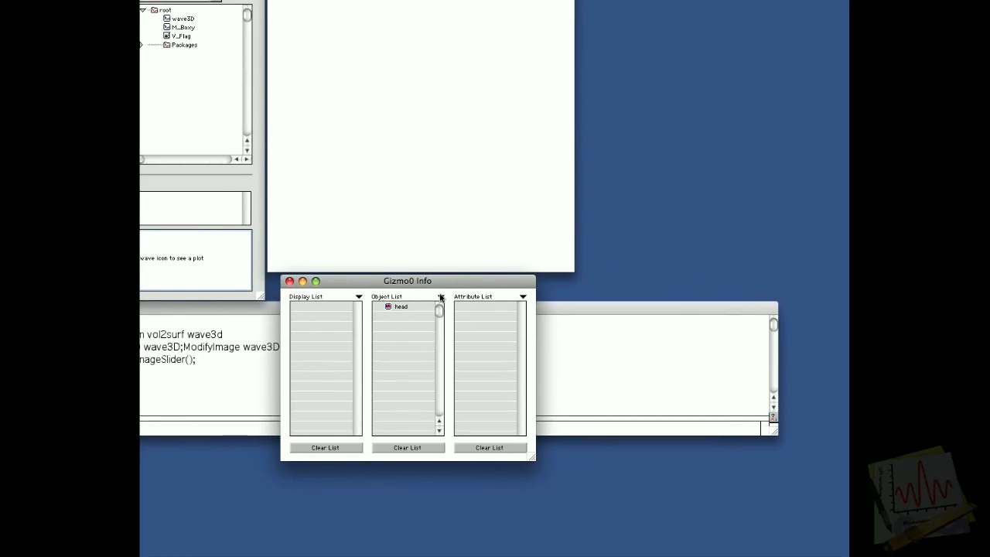
Add the head object to the Gizmo's display list and rotate the plot to a side view.
{"action": "left_click", "coordinate": [458, 290]}
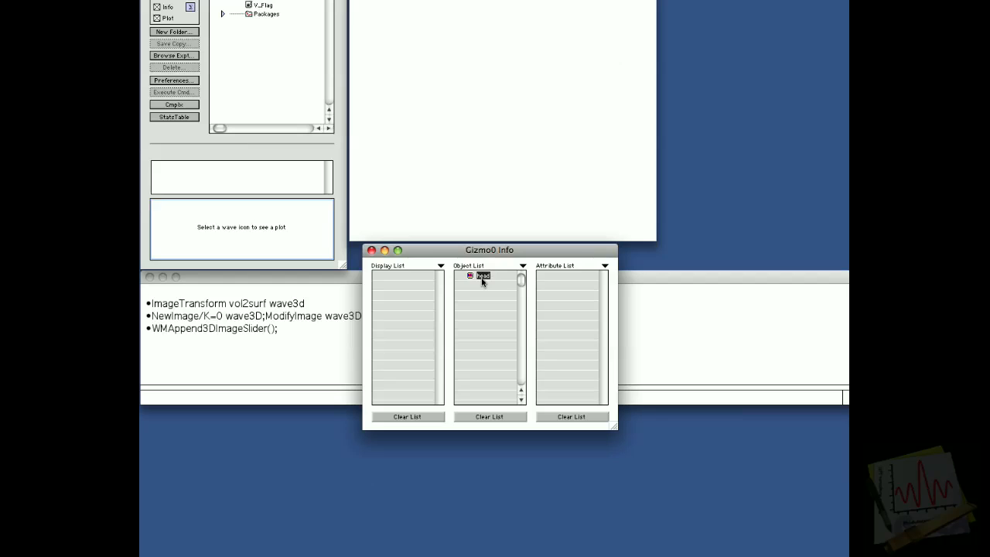
{"action": "left_click_drag", "start_coordinate": [441, 282], "coordinate": [430, 282]}
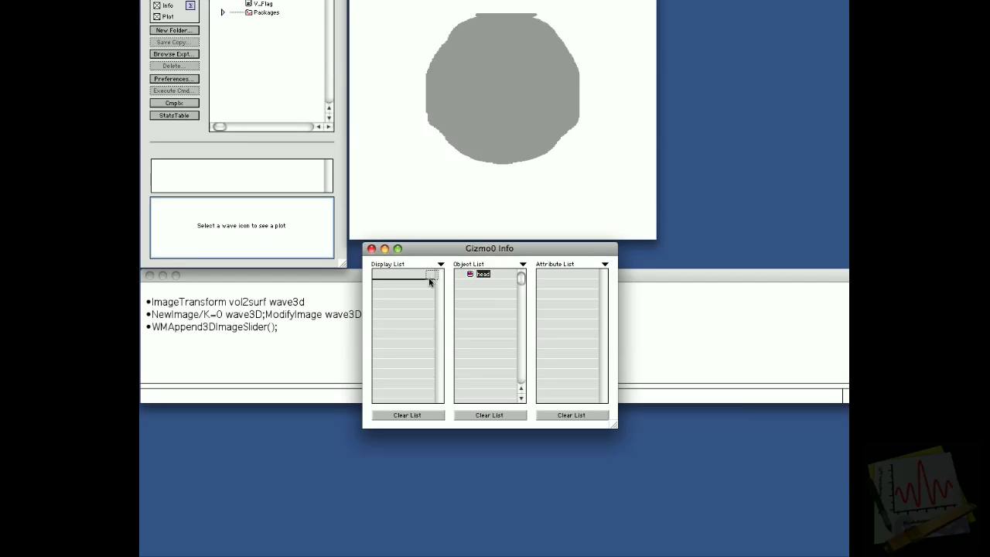
{"action": "left_click_drag", "start_coordinate": [481, 253], "coordinate": [499, 123]}
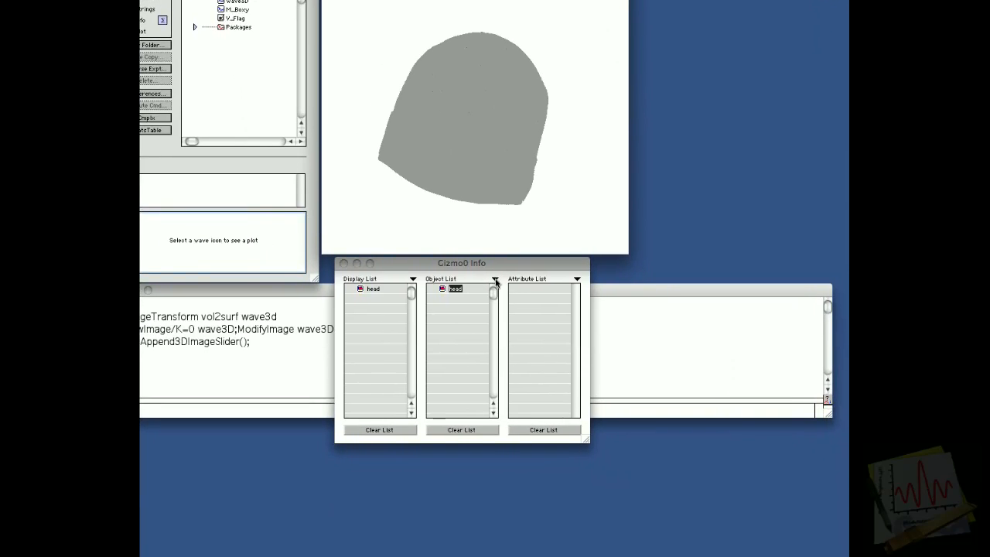
Append a new axes object to the Gizmo and add it to the display list below head.
{"action": "left_click", "coordinate": [495, 282]}
{"action": "left_click", "coordinate": [495, 279]}
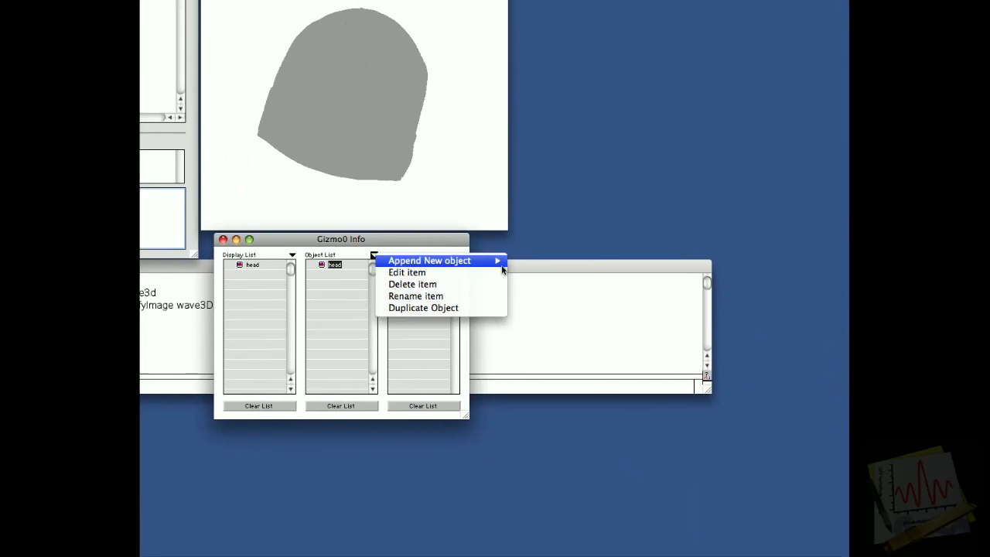
{"action": "mouse_move", "coordinate": [541, 274]}
{"action": "left_click", "coordinate": [507, 405]}
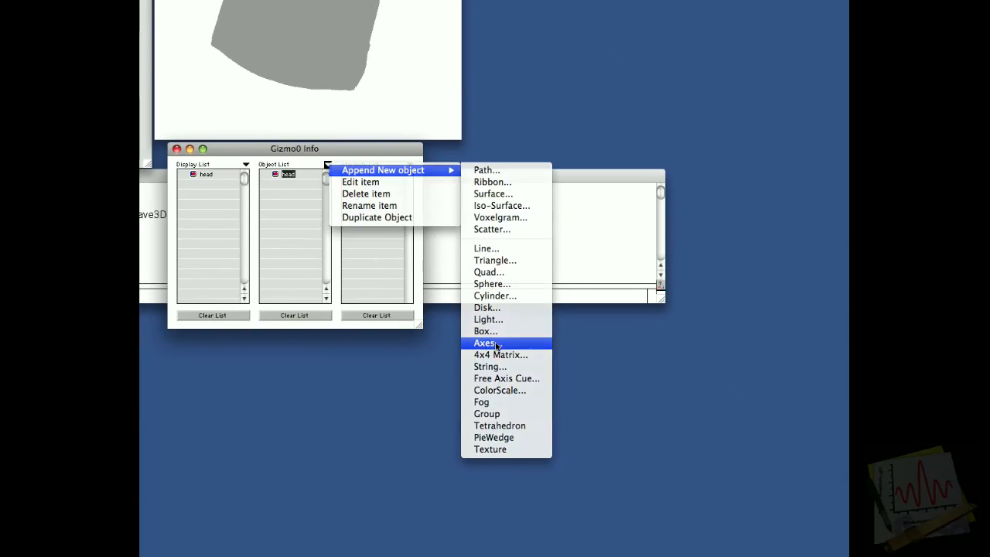
{"action": "left_click", "coordinate": [634, 317]}
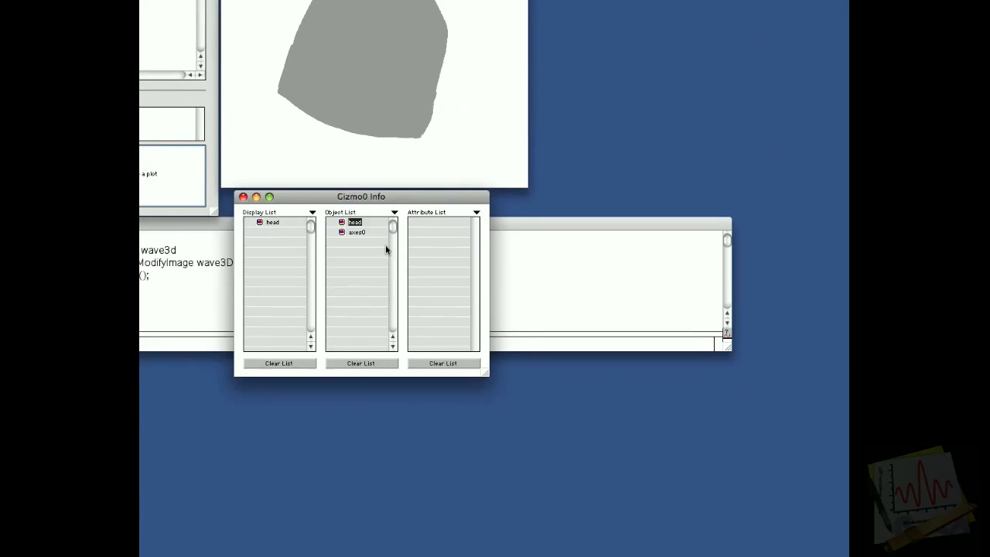
{"action": "left_click_drag", "start_coordinate": [452, 262], "coordinate": [400, 269]}
Show the axis cue in the Gizmo plot and rotate the plot to view it from the side.
{"action": "left_click_drag", "start_coordinate": [547, 110], "coordinate": [423, 79]}
{"action": "right_click", "coordinate": [509, 180]}
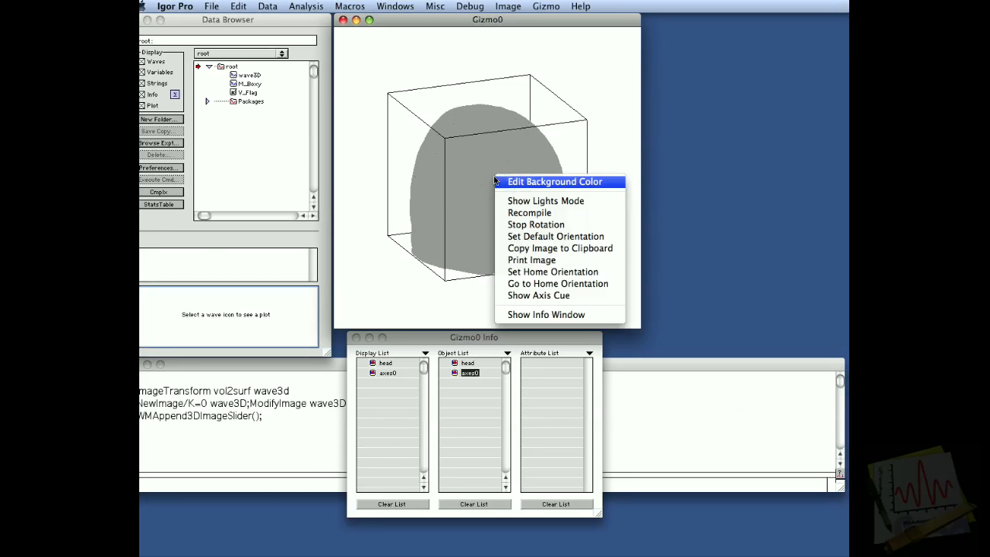
{"action": "left_click", "coordinate": [499, 295]}
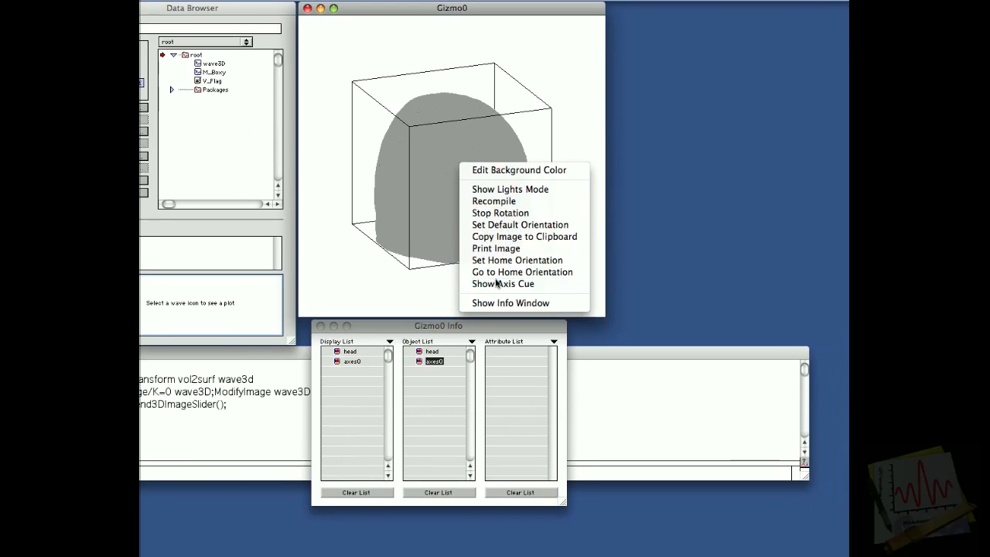
{"action": "left_click_drag", "start_coordinate": [504, 201], "coordinate": [338, 187]}
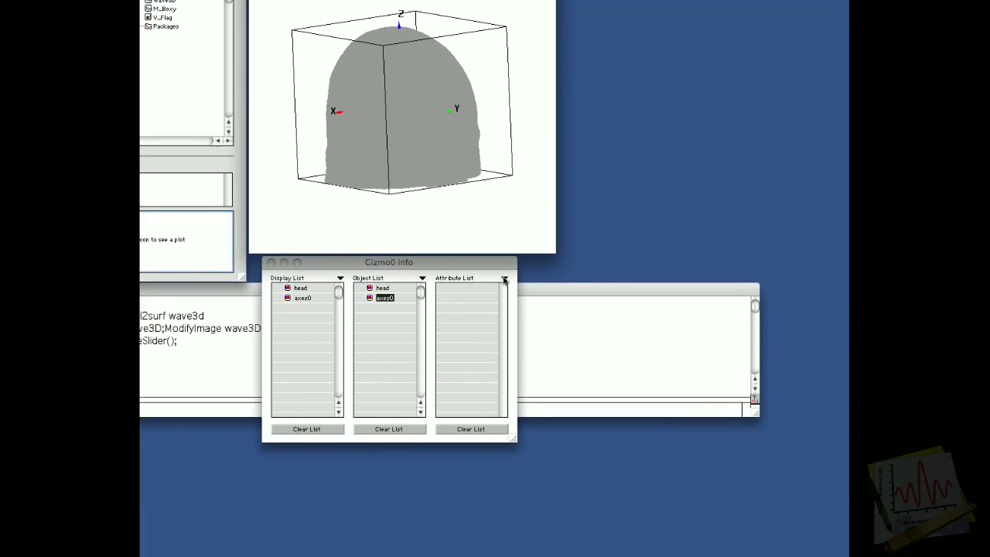
Append a blend function attribute with source GL_SRC_ALPHA and destination GL_ONE_MINUS_SRC_ALPHA.
{"action": "left_click", "coordinate": [503, 280]}
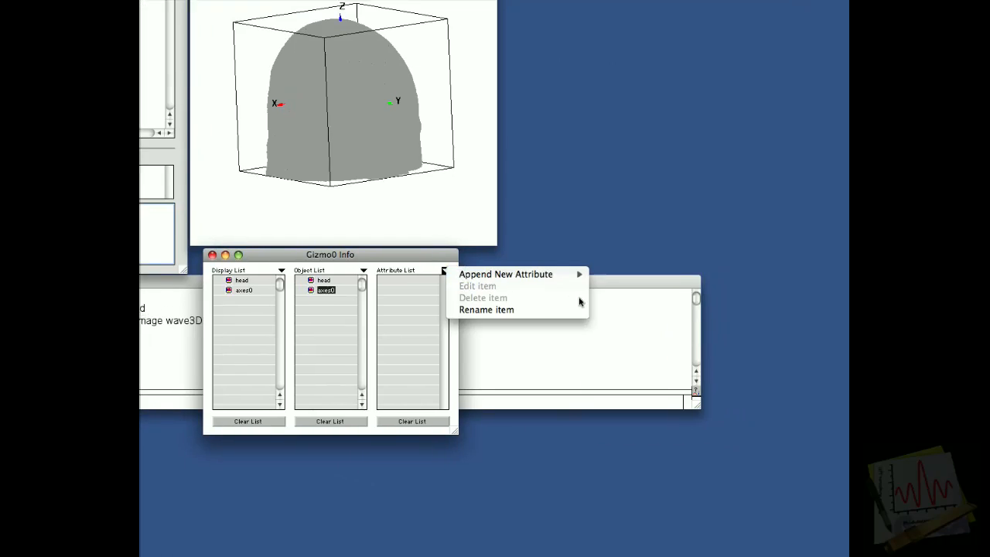
{"action": "mouse_move", "coordinate": [578, 274]}
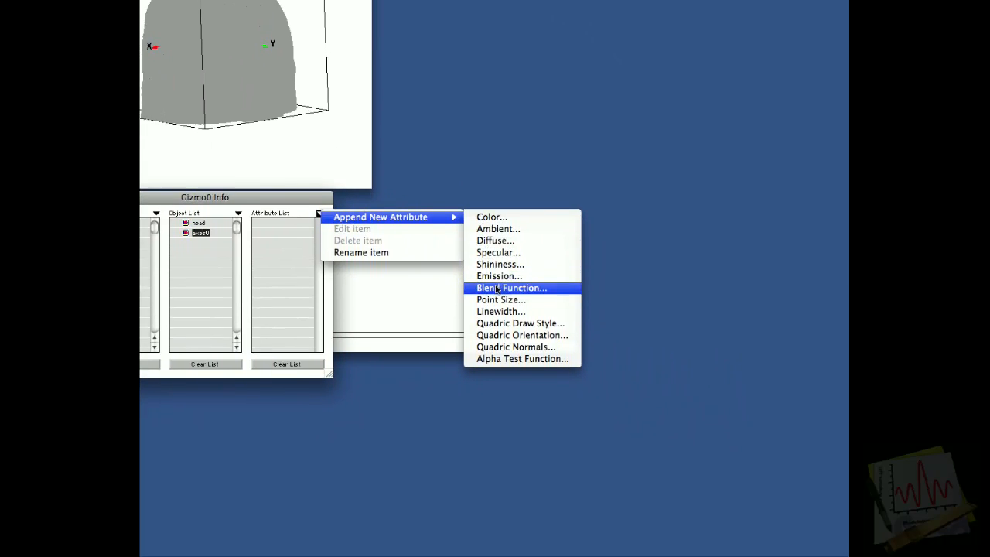
{"action": "left_click", "coordinate": [495, 283]}
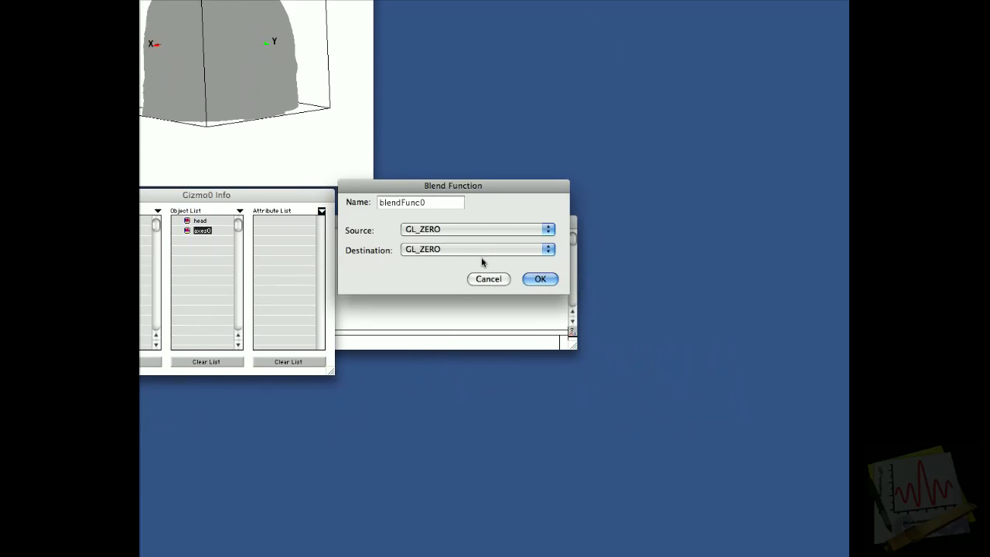
{"action": "left_click", "coordinate": [492, 271]}
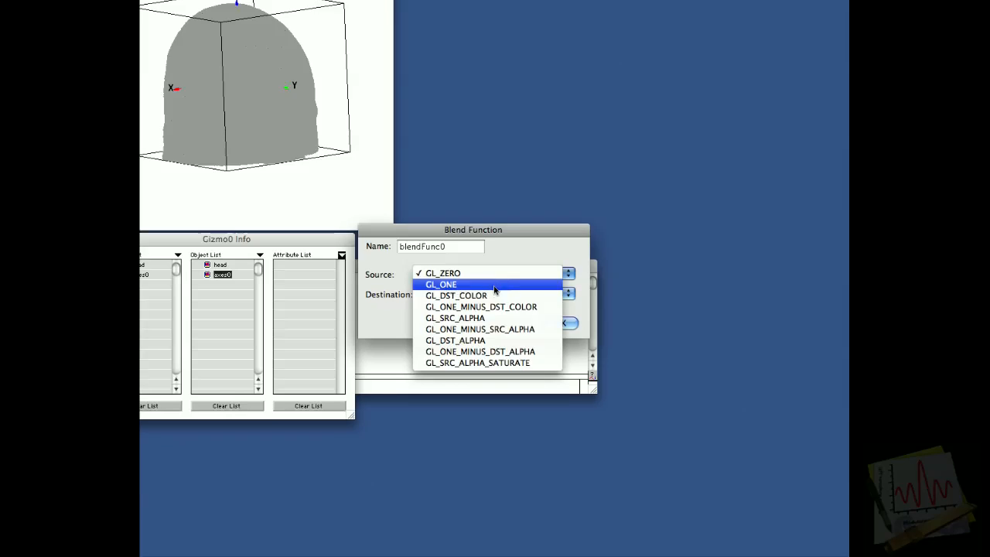
{"action": "left_click", "coordinate": [487, 317]}
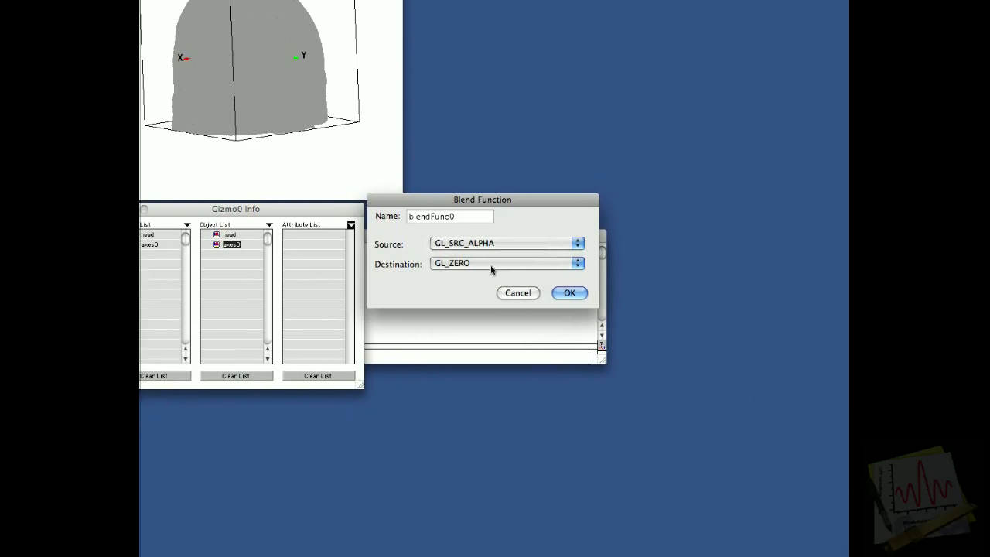
{"action": "left_click", "coordinate": [491, 266]}
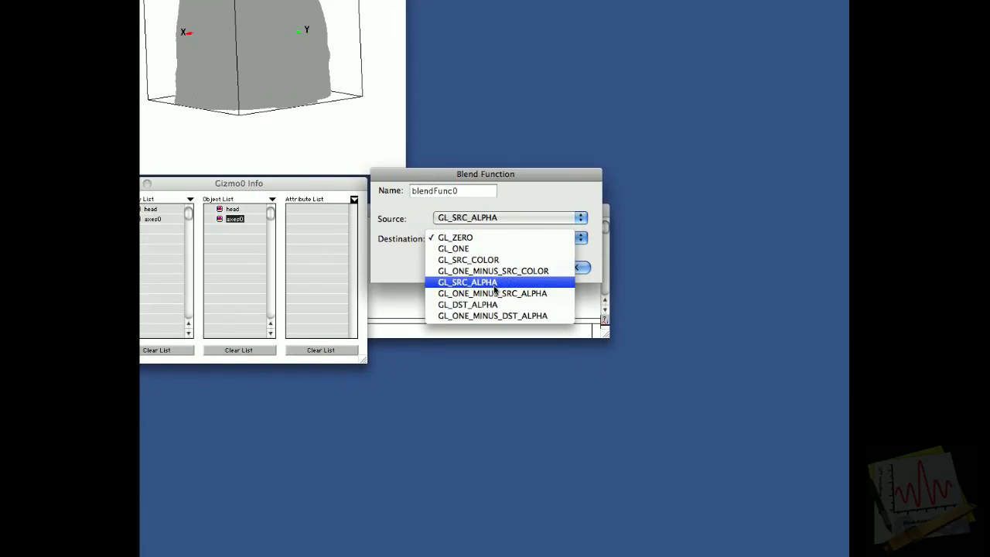
{"action": "left_click", "coordinate": [493, 286]}
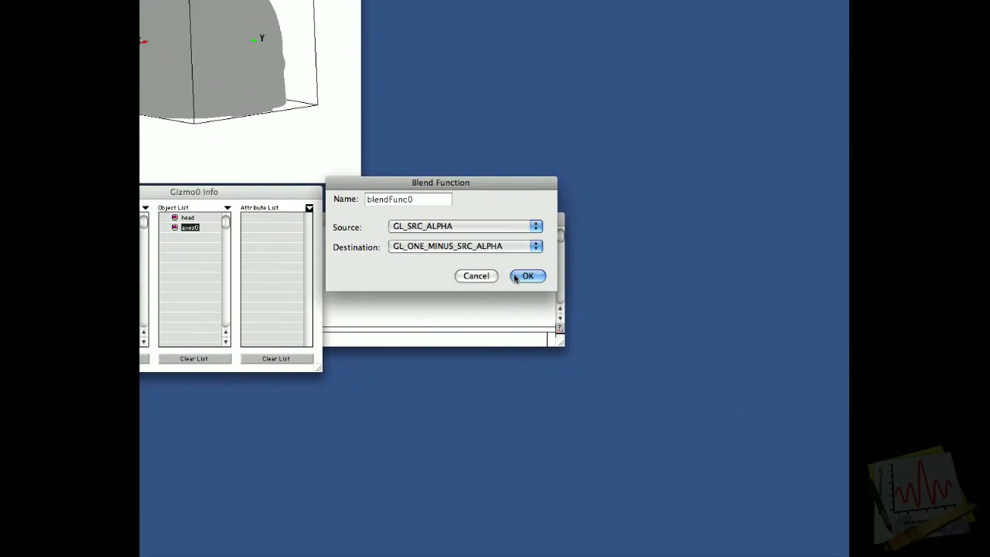
{"action": "left_click", "coordinate": [509, 280]}
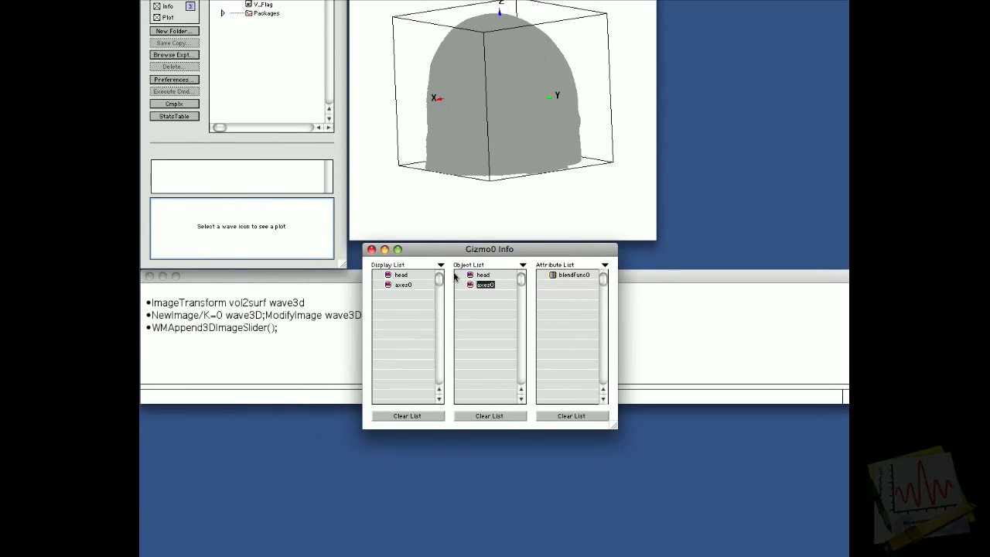
Append an Enable operation for GL_BLEND and move it above head in the display list.
{"action": "left_click", "coordinate": [440, 276]}
{"action": "mouse_move", "coordinate": [574, 283]}
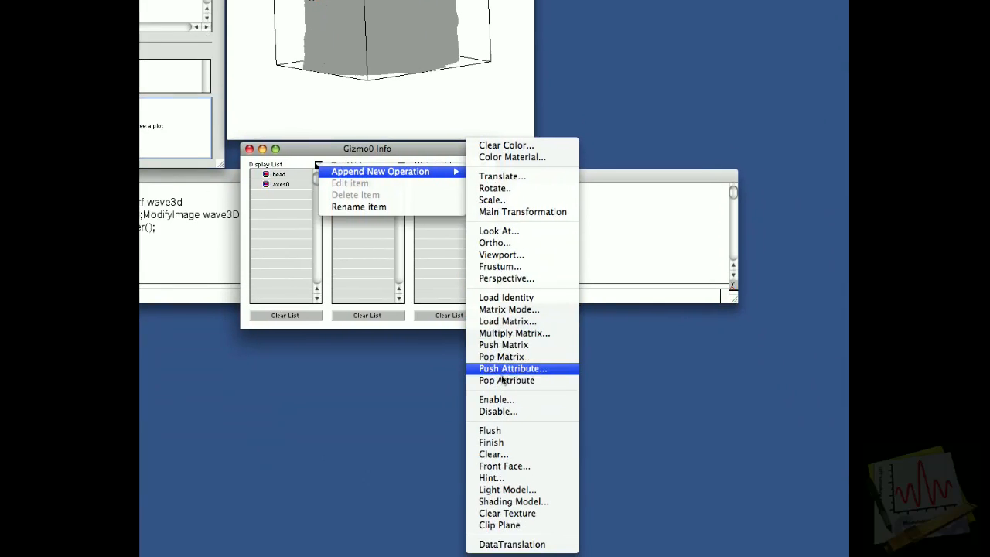
{"action": "left_click", "coordinate": [497, 399]}
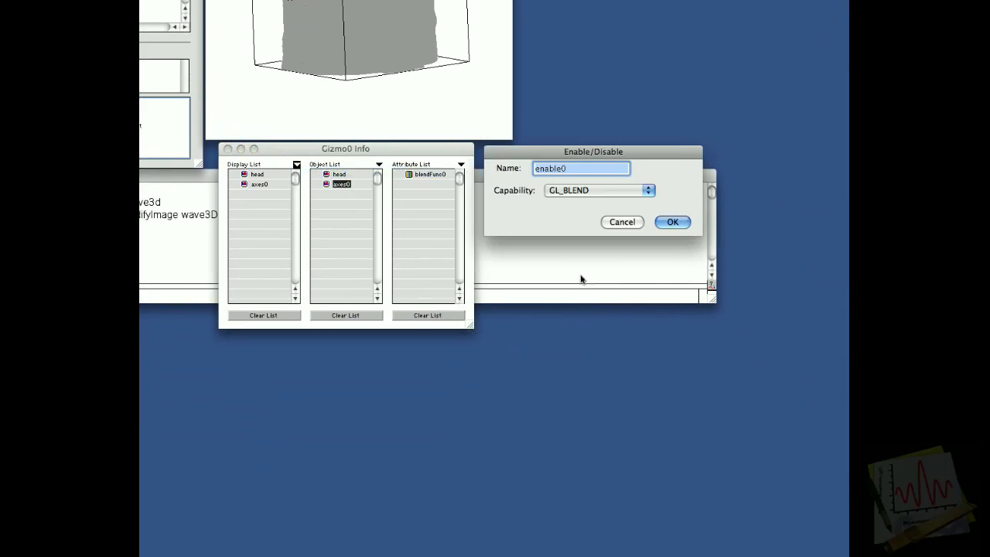
{"action": "left_click", "coordinate": [521, 262]}
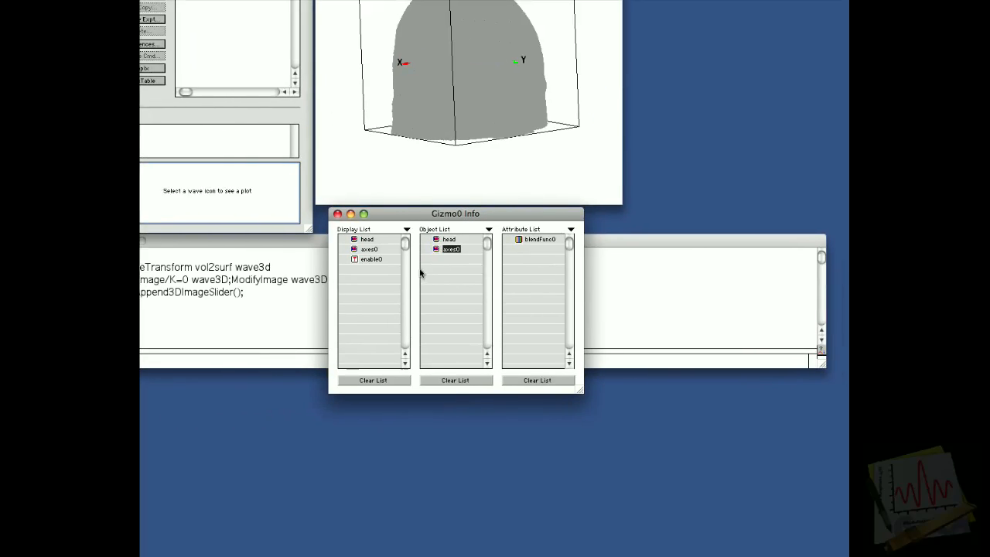
{"action": "left_click_drag", "start_coordinate": [372, 259], "coordinate": [403, 269]}
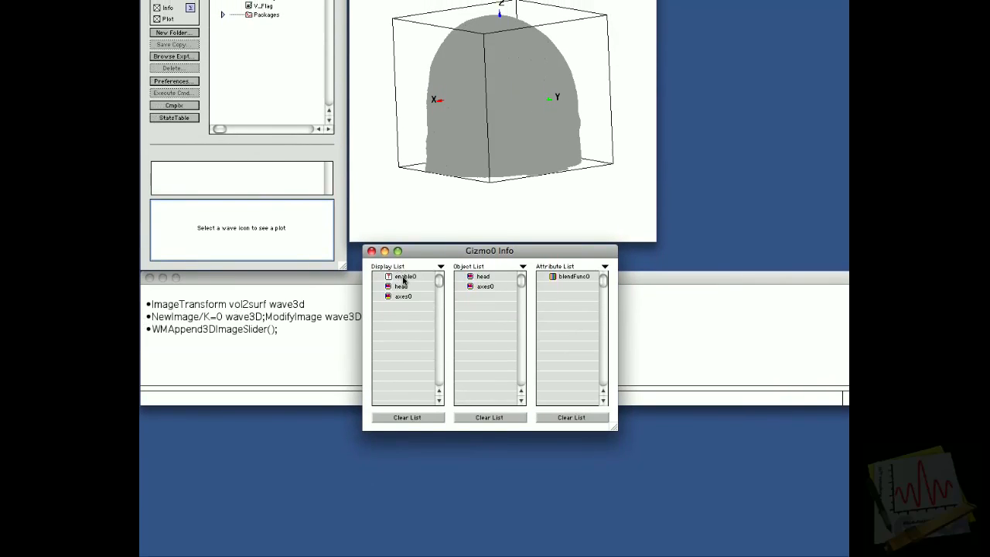
Add the blend function to the display list between the enable operation and head, and rotate the plot to inspect the transparency.
{"action": "left_click", "coordinate": [554, 277]}
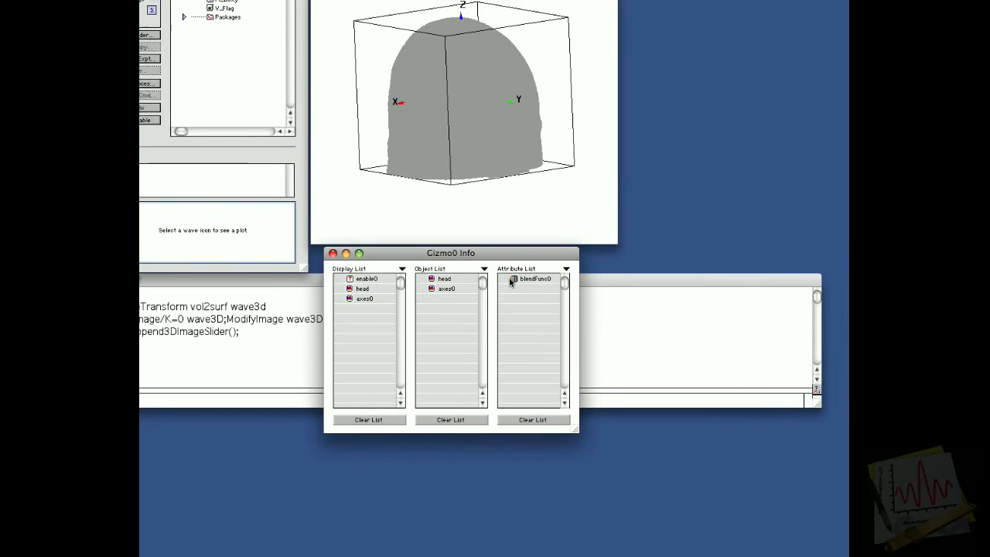
{"action": "left_click_drag", "start_coordinate": [495, 281], "coordinate": [356, 291]}
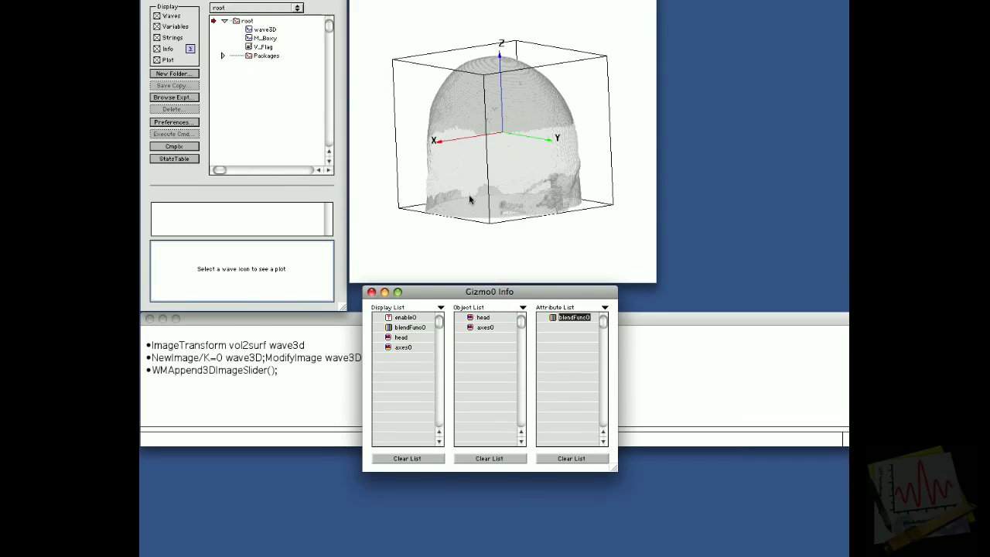
{"action": "left_click_drag", "start_coordinate": [514, 209], "coordinate": [426, 222]}
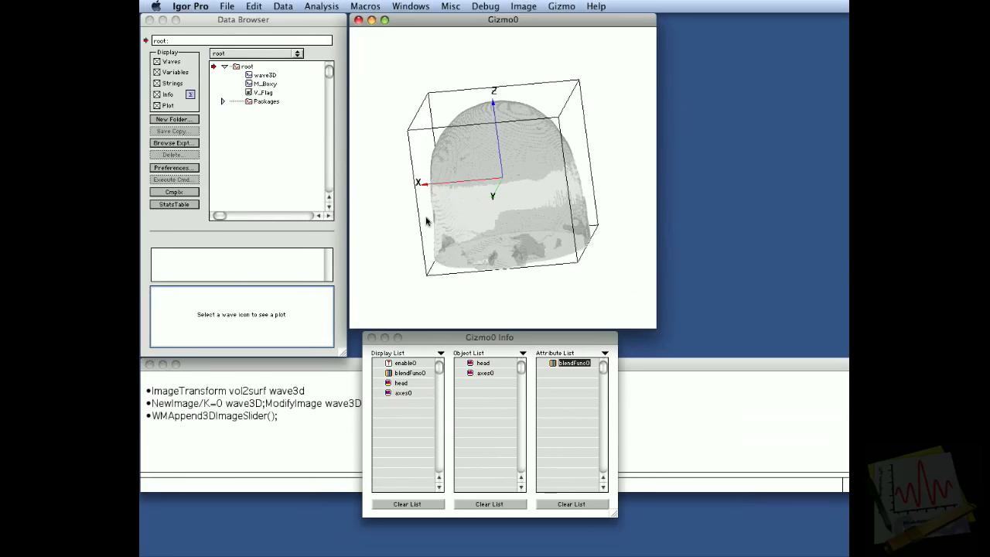
{"action": "left_click_drag", "start_coordinate": [515, 206], "coordinate": [564, 206]}
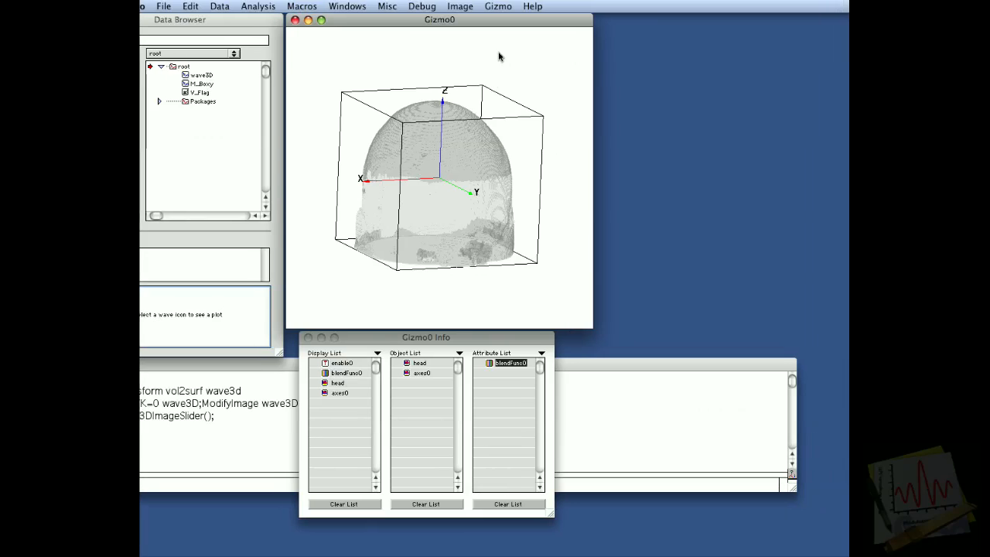
Open the 3D Slicer for the Gizmo and set wave3D as its source wave.
{"action": "left_click", "coordinate": [495, 7]}
{"action": "mouse_move", "coordinate": [469, 6]}
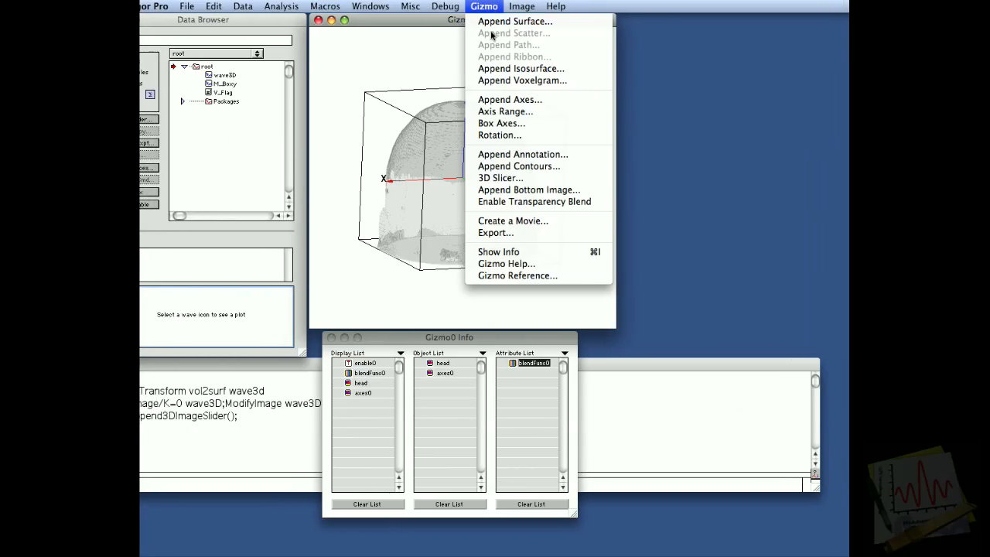
{"action": "left_click", "coordinate": [501, 178]}
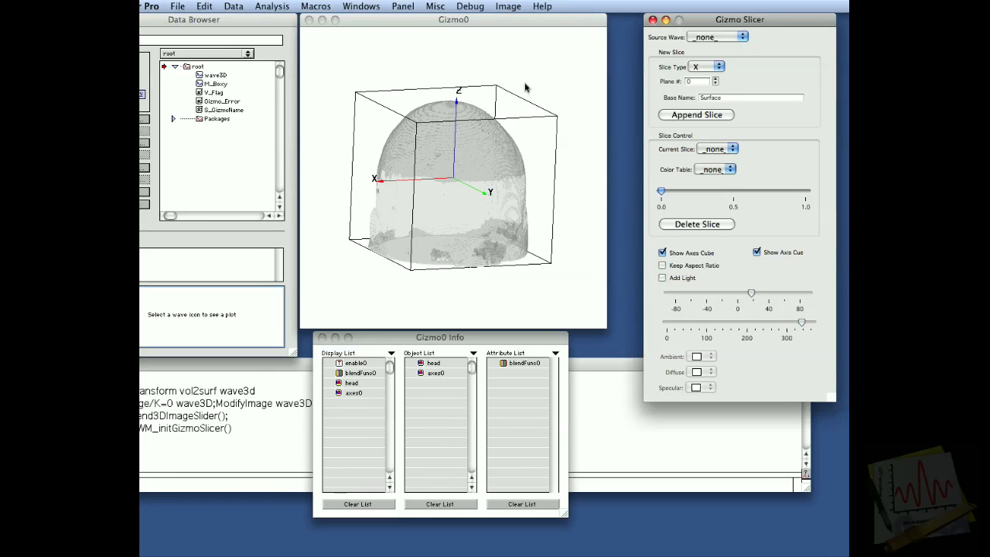
{"action": "left_click_drag", "start_coordinate": [522, 23], "coordinate": [494, 29]}
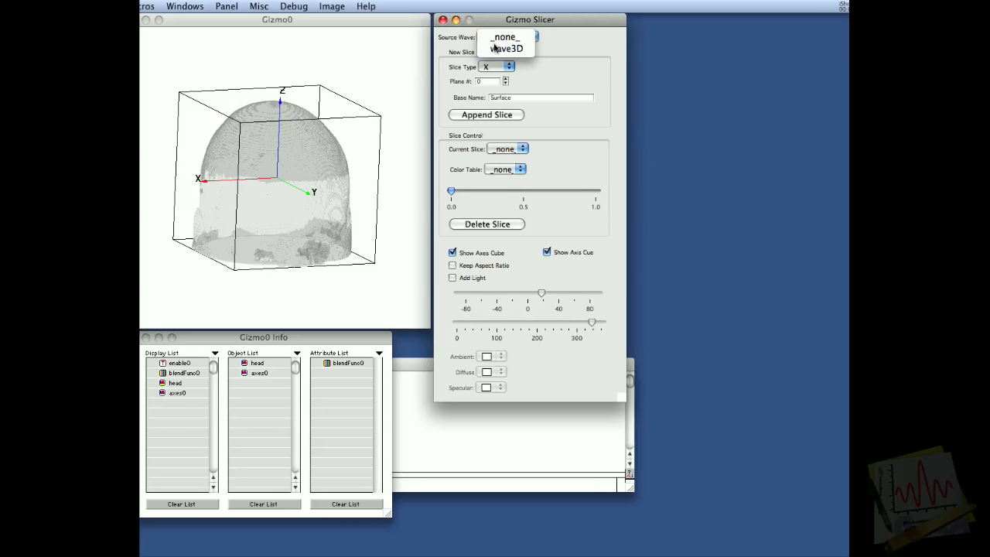
{"action": "left_click", "coordinate": [496, 49]}
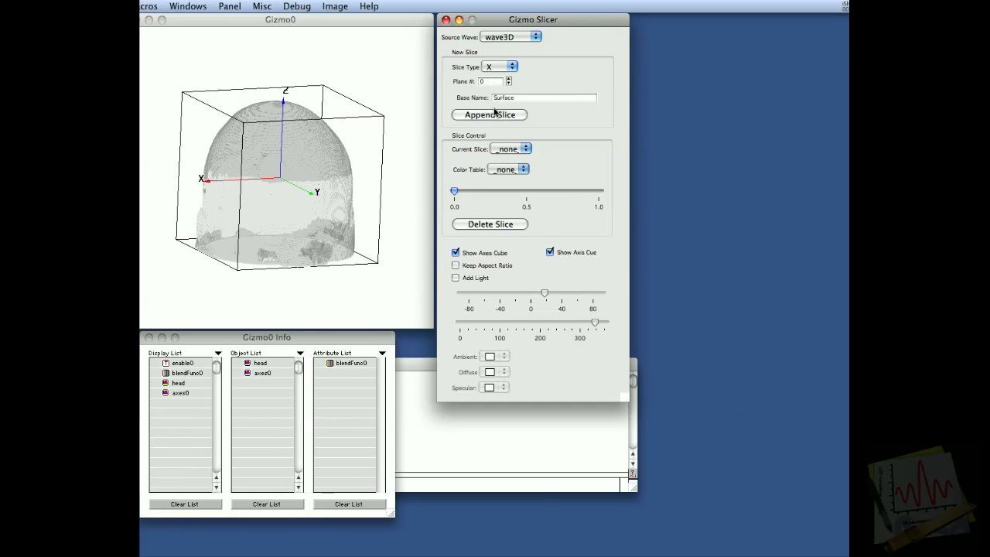
Set the base name to Slice, append an X slice at plane 0, and rotate the plot to face it.
{"action": "double_click", "coordinate": [494, 98]}
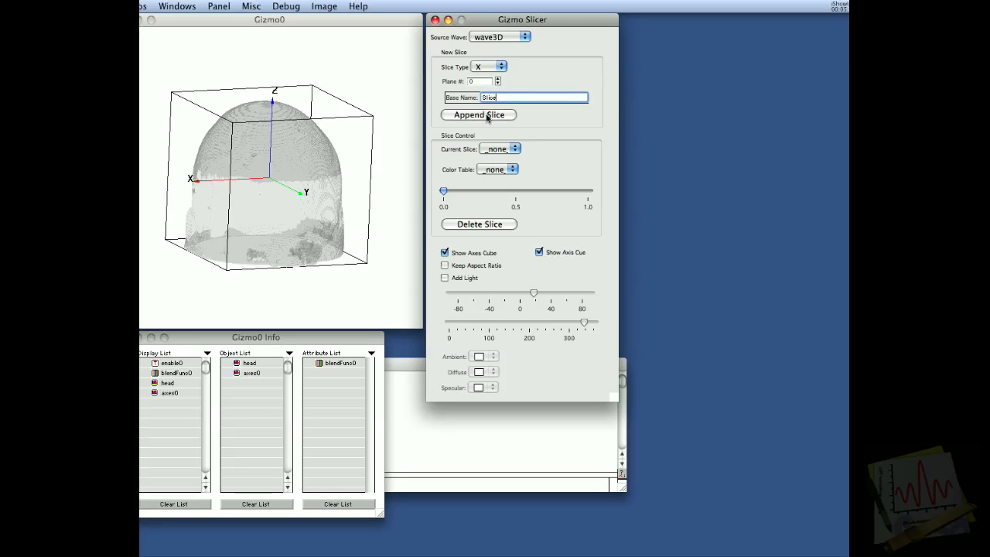
{"action": "left_click", "coordinate": [484, 116]}
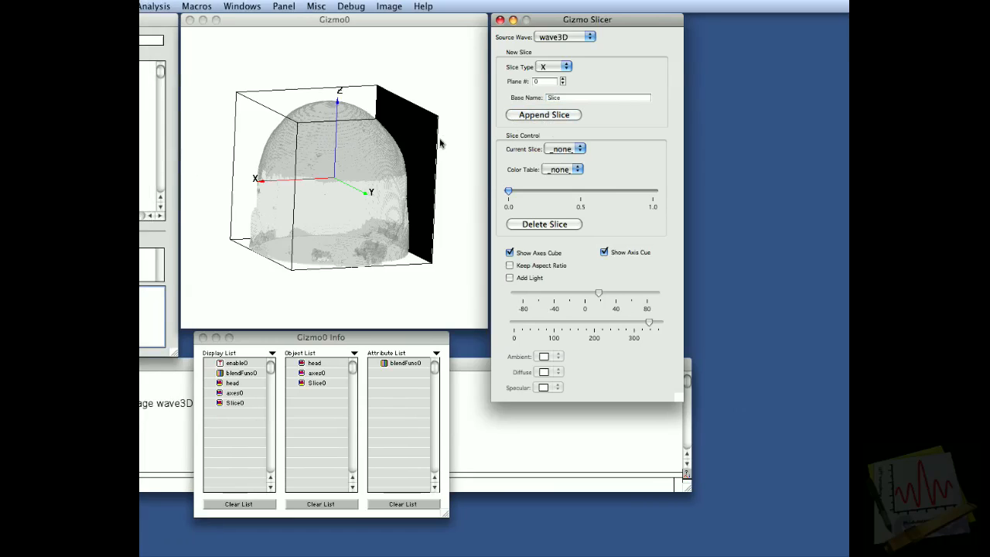
{"action": "left_click_drag", "start_coordinate": [379, 144], "coordinate": [328, 164]}
{"action": "left_click_drag", "start_coordinate": [473, 160], "coordinate": [417, 164]}
{"action": "left_click_drag", "start_coordinate": [508, 136], "coordinate": [548, 133]}
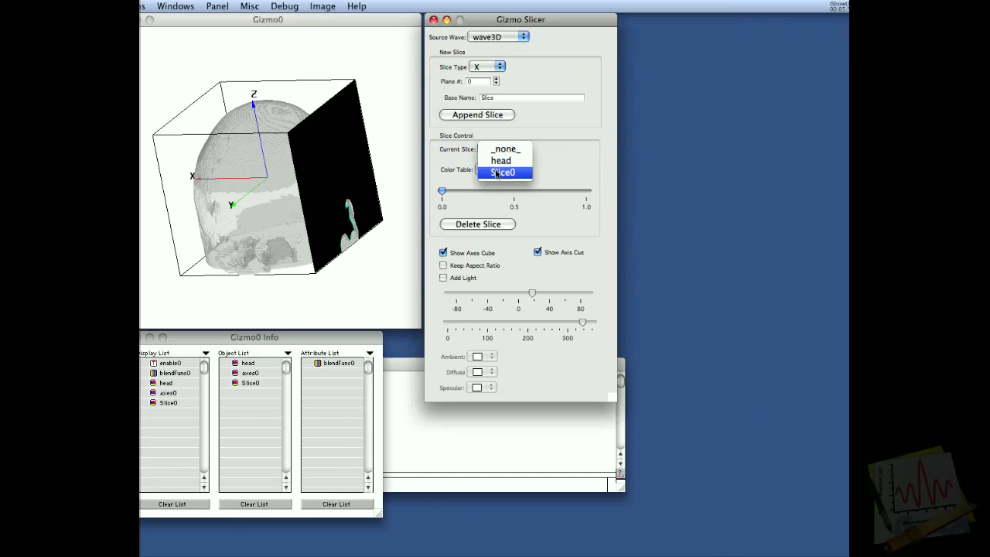
Select Slice0 as the current slice, apply the YellowHot color table, and move it to about plane 80.
{"action": "left_click", "coordinate": [494, 170]}
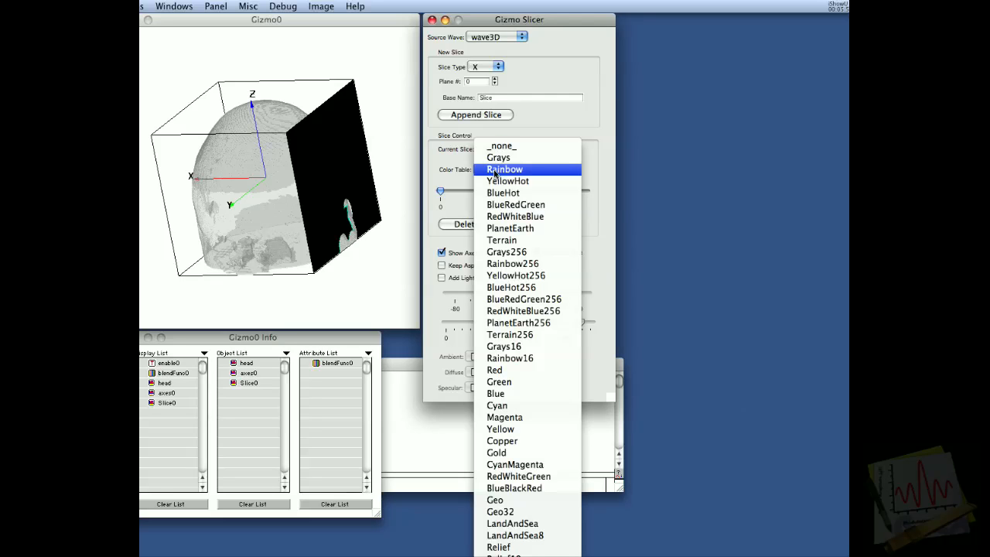
{"action": "left_click", "coordinate": [497, 181]}
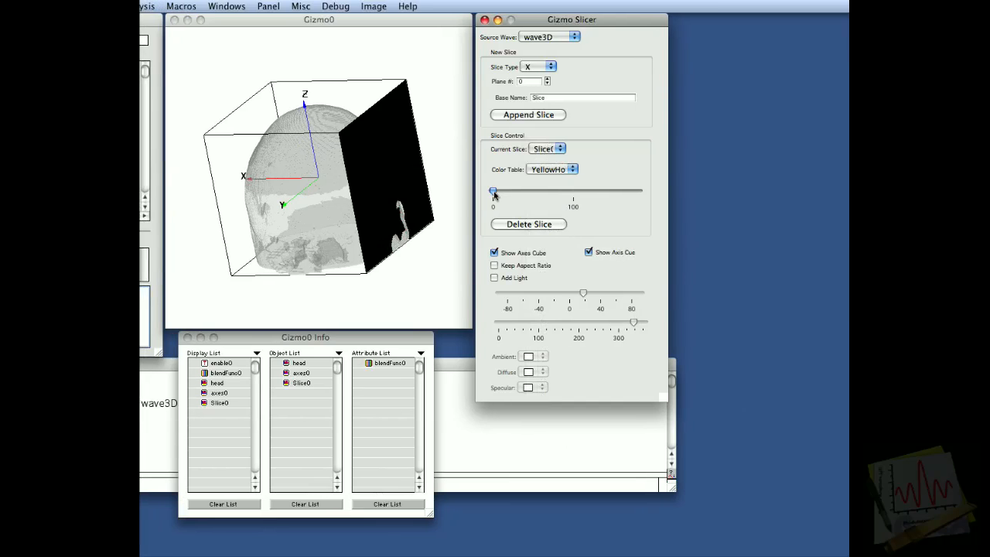
{"action": "mouse_move", "coordinate": [498, 193]}
{"action": "left_mouse_down"}
{"action": "mouse_move", "coordinate": [572, 201]}
{"action": "mouse_move", "coordinate": [488, 201]}
{"action": "left_mouse_up"}
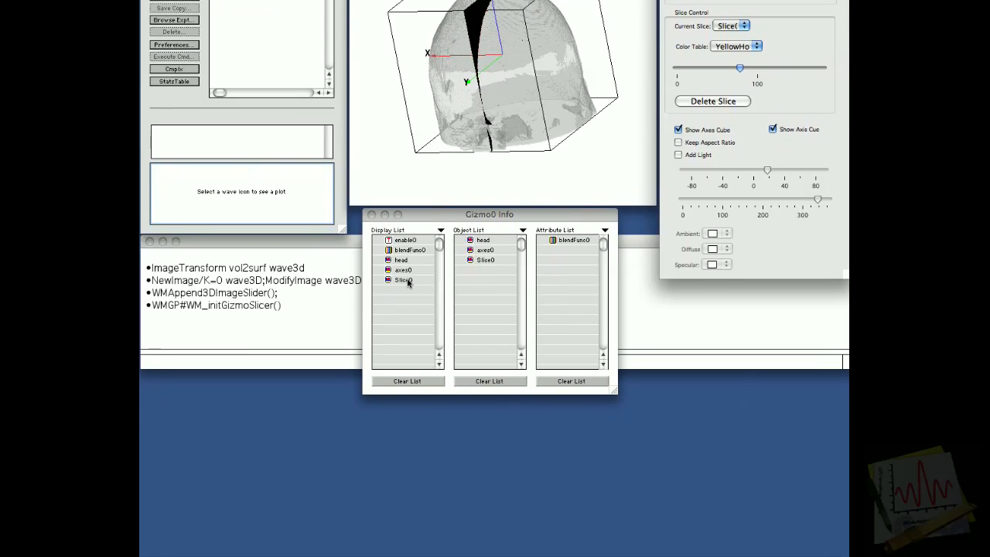
Move Slice0 above the blend function in the display list and rotate the plot to view the slice inside the head.
{"action": "left_click_drag", "start_coordinate": [407, 274], "coordinate": [408, 246]}
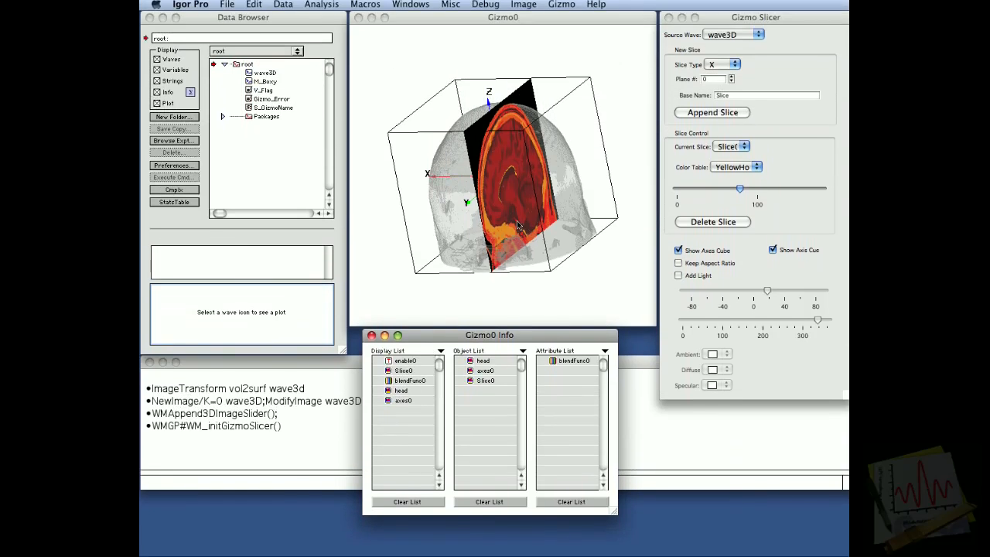
{"action": "left_click_drag", "start_coordinate": [568, 154], "coordinate": [531, 150]}
{"action": "left_click_drag", "start_coordinate": [483, 241], "coordinate": [360, 186]}
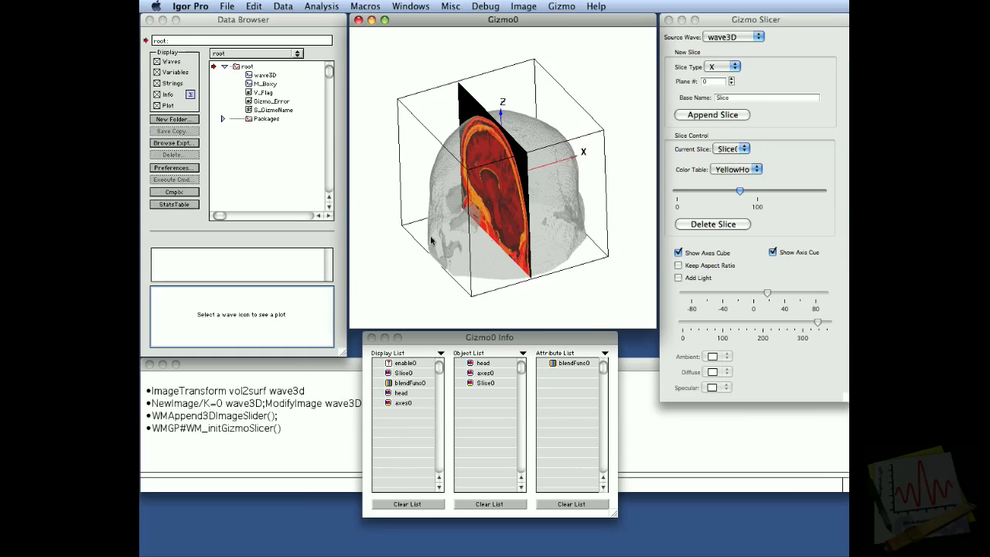
{"action": "left_click_drag", "start_coordinate": [547, 230], "coordinate": [566, 217]}
{"action": "left_click_drag", "start_coordinate": [478, 218], "coordinate": [508, 237]}
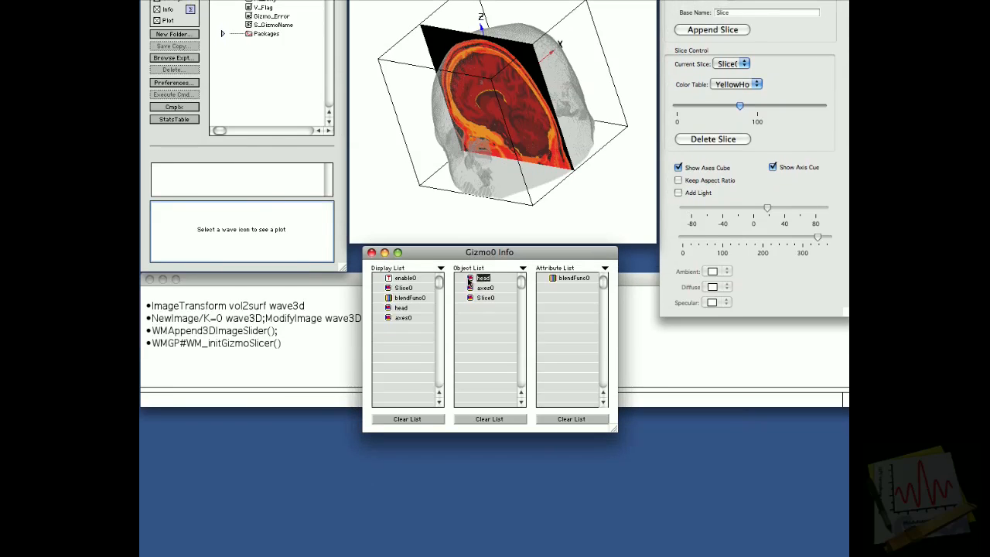
Set the head surface's front and back alpha to 0.5 and rotate the plot to view the slice from several sides.
{"action": "double_click", "coordinate": [468, 280]}
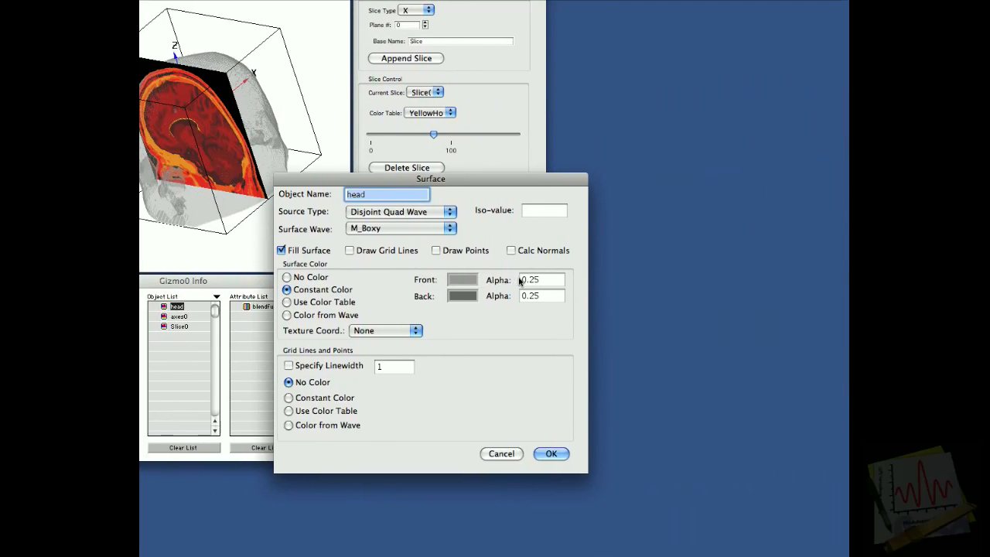
{"action": "left_click", "coordinate": [525, 280]}
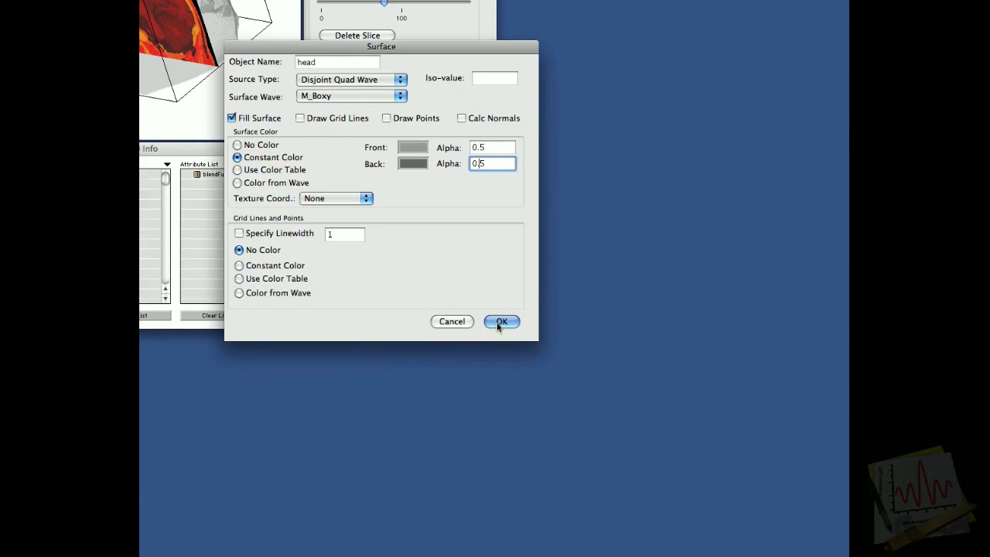
{"action": "left_click", "coordinate": [504, 371]}
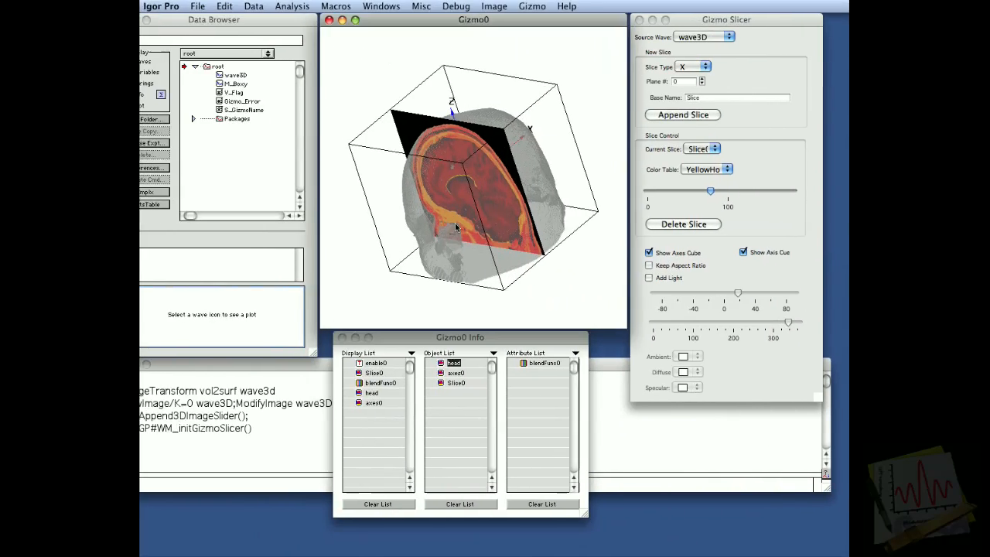
{"action": "left_click_drag", "start_coordinate": [252, 113], "coordinate": [315, 78]}
{"action": "left_click_drag", "start_coordinate": [520, 191], "coordinate": [546, 179]}
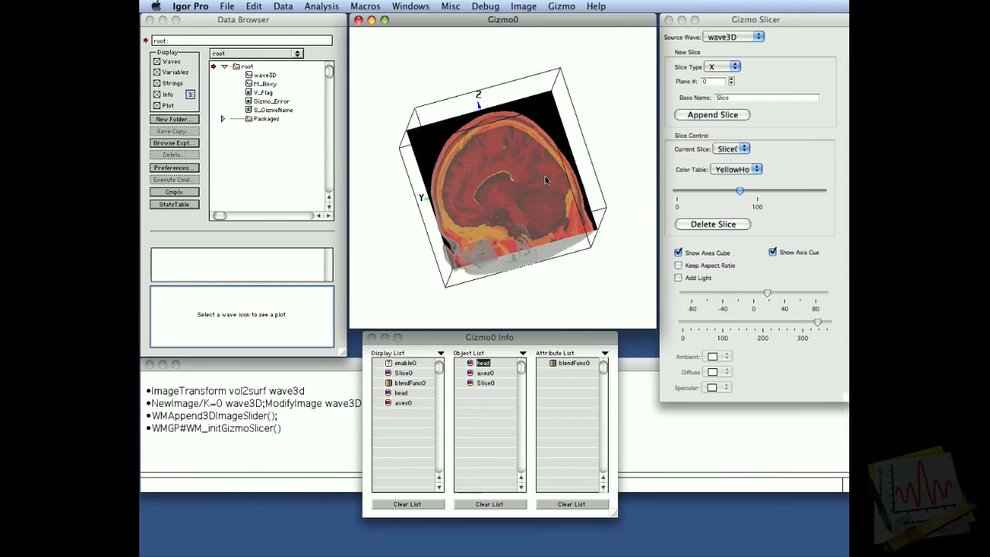
{"action": "left_click_drag", "start_coordinate": [496, 207], "coordinate": [473, 145]}
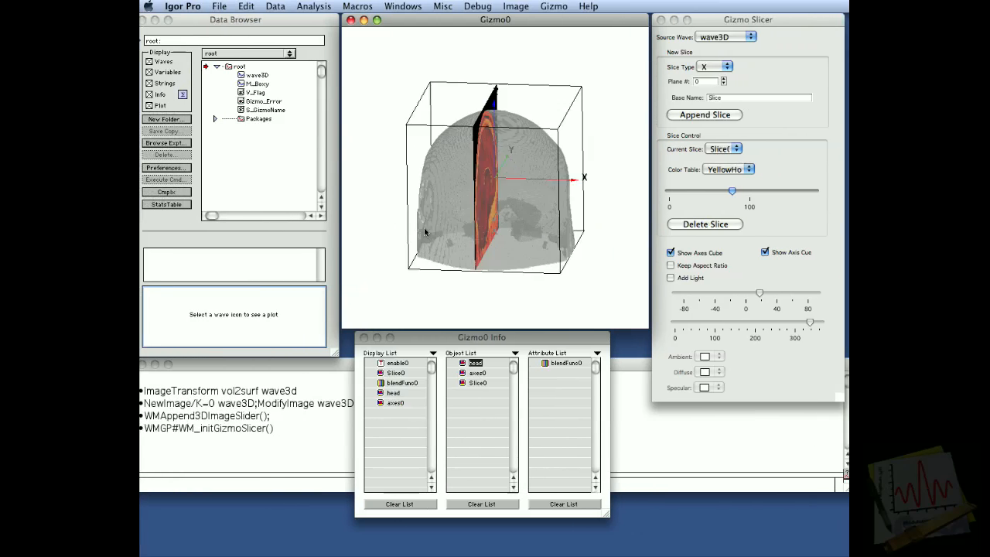
{"action": "left_click", "coordinate": [361, 225]}
{"action": "left_click_drag", "start_coordinate": [549, 201], "coordinate": [502, 198]}
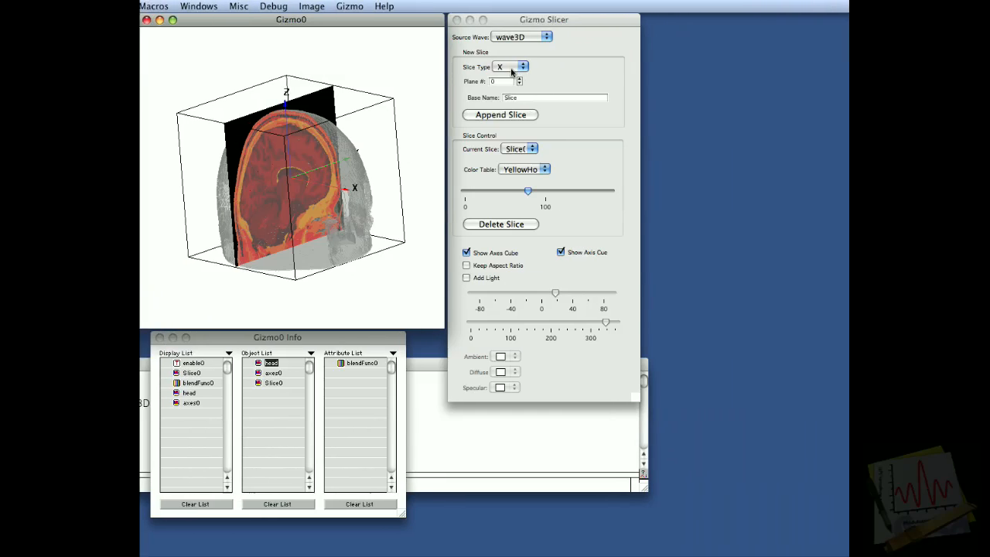
Append a Y slice at plane 0 and select Slice1 as the current slice.
{"action": "left_click", "coordinate": [584, 67]}
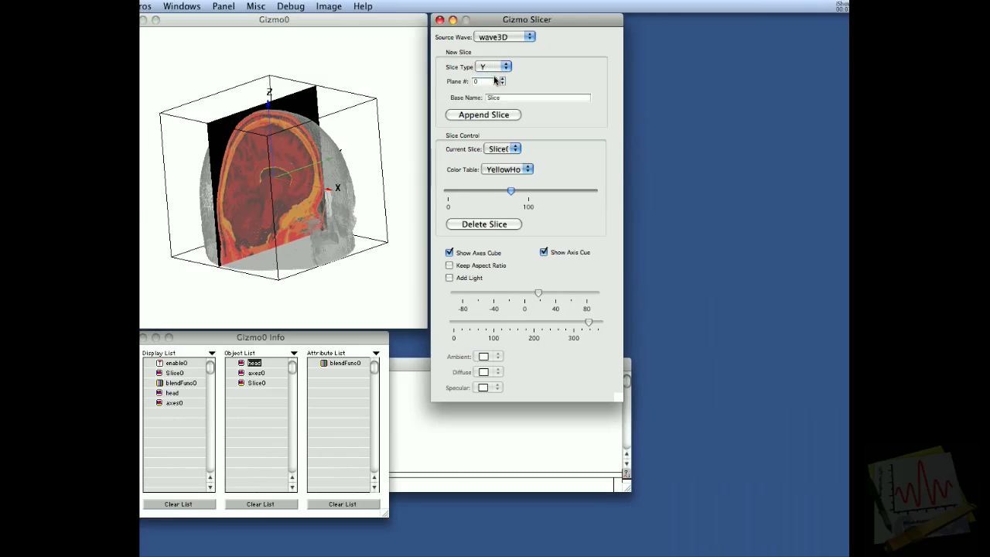
{"action": "left_click", "coordinate": [495, 118]}
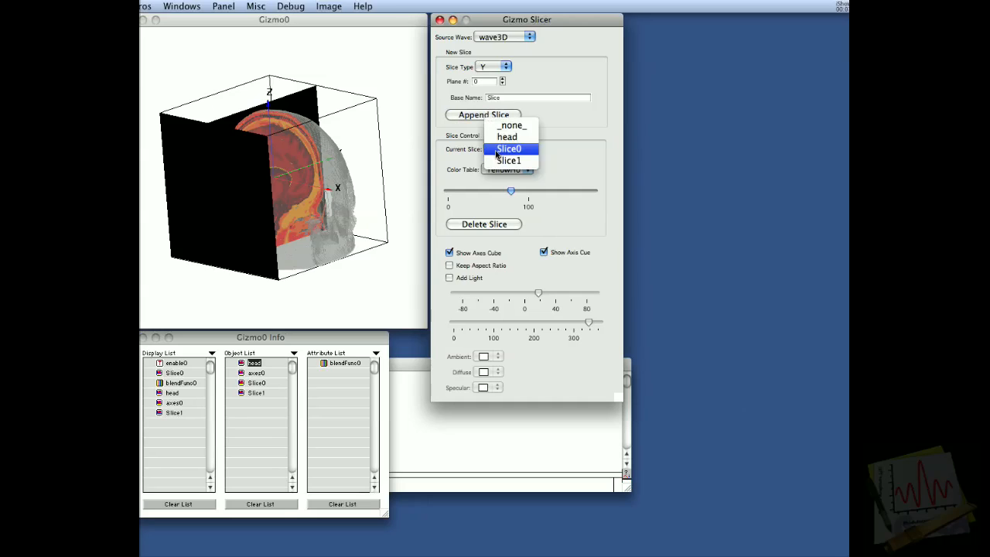
{"action": "left_click", "coordinate": [496, 160]}
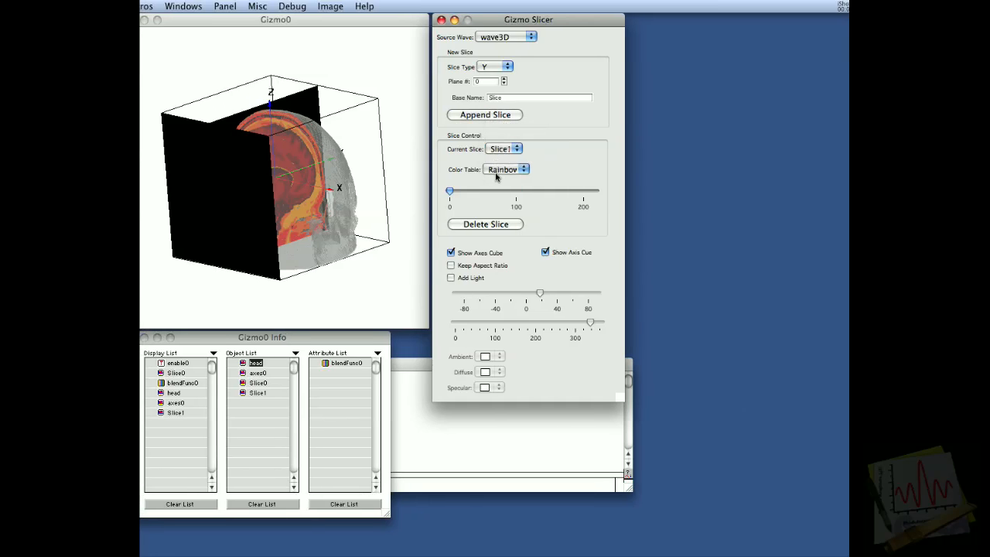
Apply the YellowHot color table to Slice1 and move it to about plane 110.
{"action": "left_click", "coordinate": [497, 172]}
{"action": "left_click", "coordinate": [495, 180]}
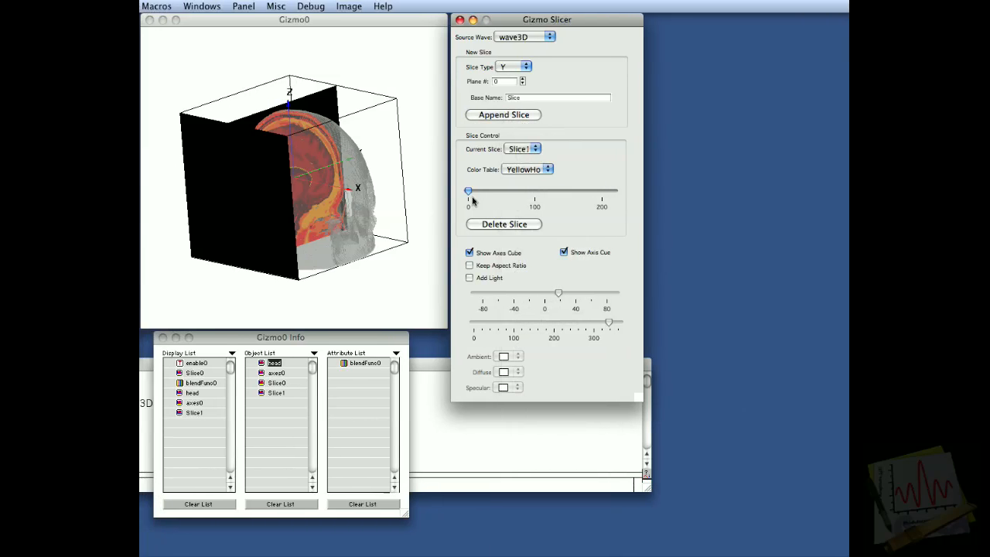
{"action": "left_click_drag", "start_coordinate": [492, 191], "coordinate": [524, 200]}
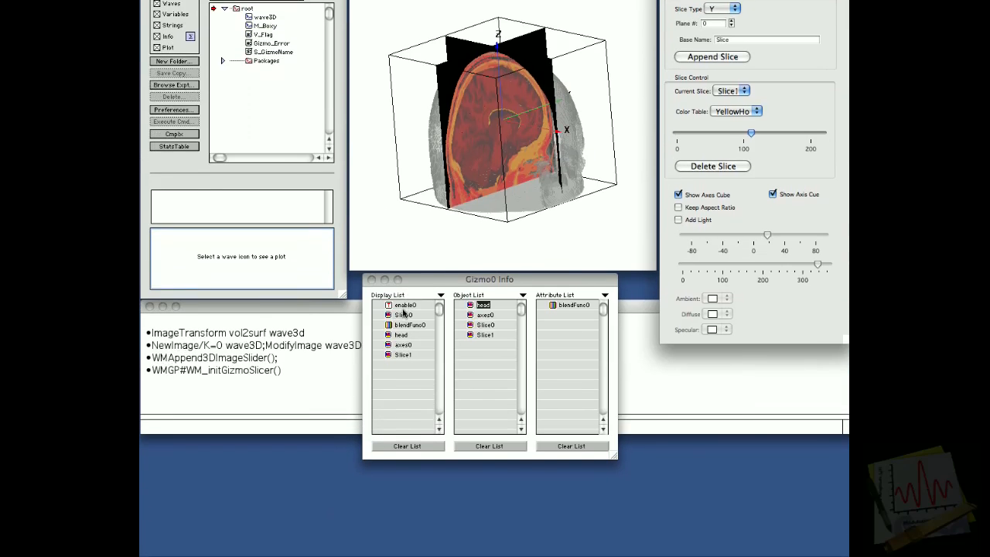
Move Slice1 above the blend function in the display list and rotate the plot to view both crossing slices inside the head.
{"action": "left_click", "coordinate": [407, 295]}
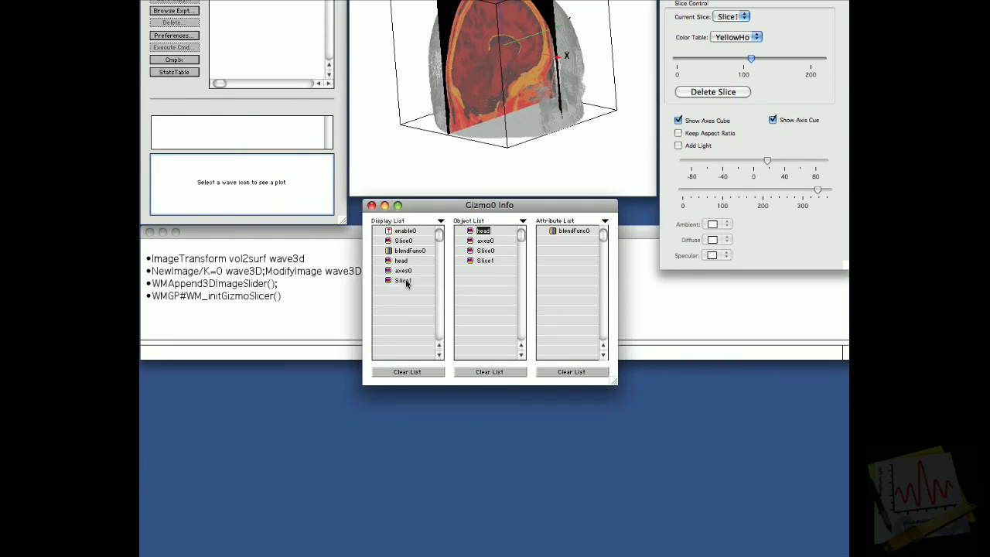
{"action": "mouse_move", "coordinate": [407, 286]}
{"action": "left_mouse_down"}
{"action": "mouse_move", "coordinate": [405, 262]}
{"action": "mouse_move", "coordinate": [405, 272]}
{"action": "left_mouse_up"}
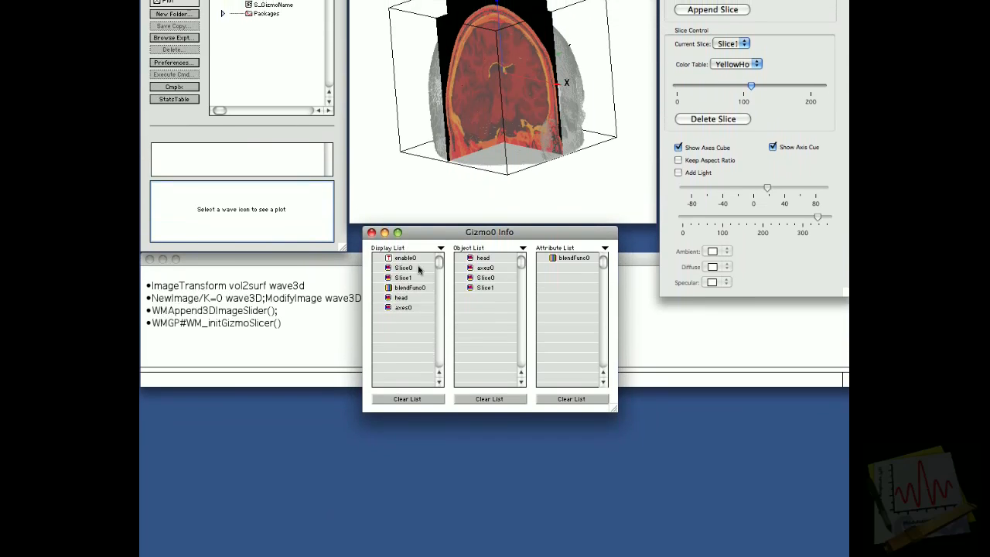
{"action": "left_click_drag", "start_coordinate": [504, 210], "coordinate": [552, 184]}
{"action": "left_click_drag", "start_coordinate": [483, 183], "coordinate": [499, 226]}
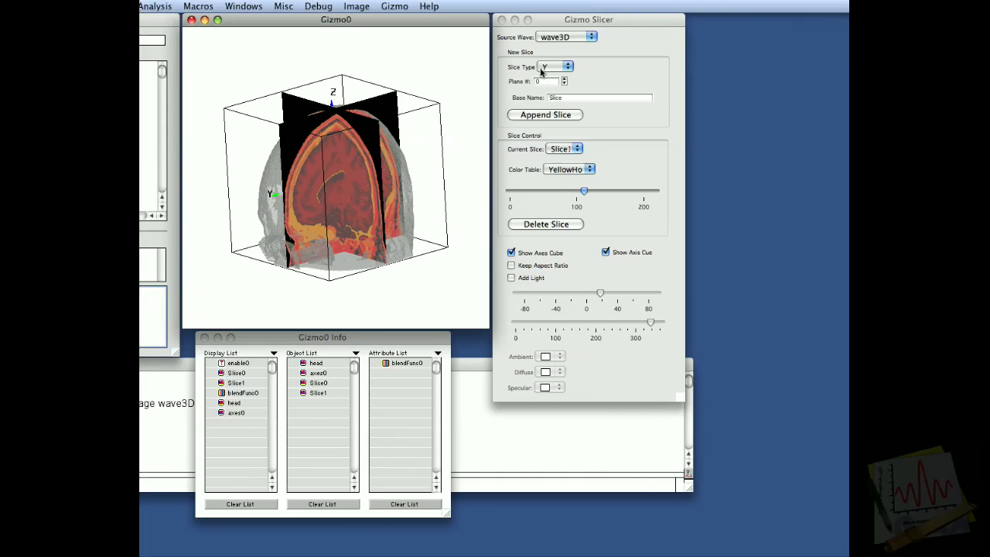
Append a Z slice at plane 0 and select Slice2 as the current slice.
{"action": "left_click", "coordinate": [668, 68]}
{"action": "left_click", "coordinate": [507, 68]}
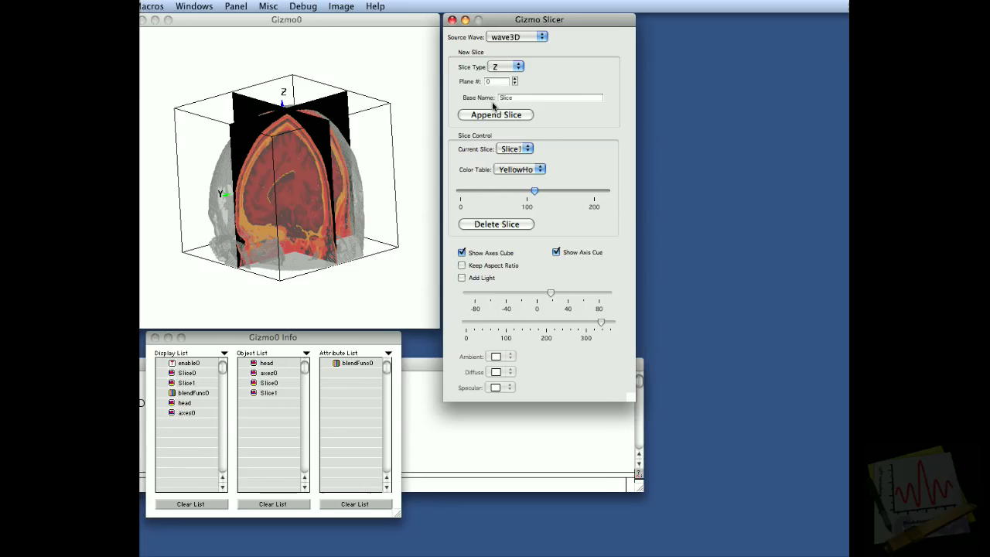
{"action": "left_click", "coordinate": [489, 116]}
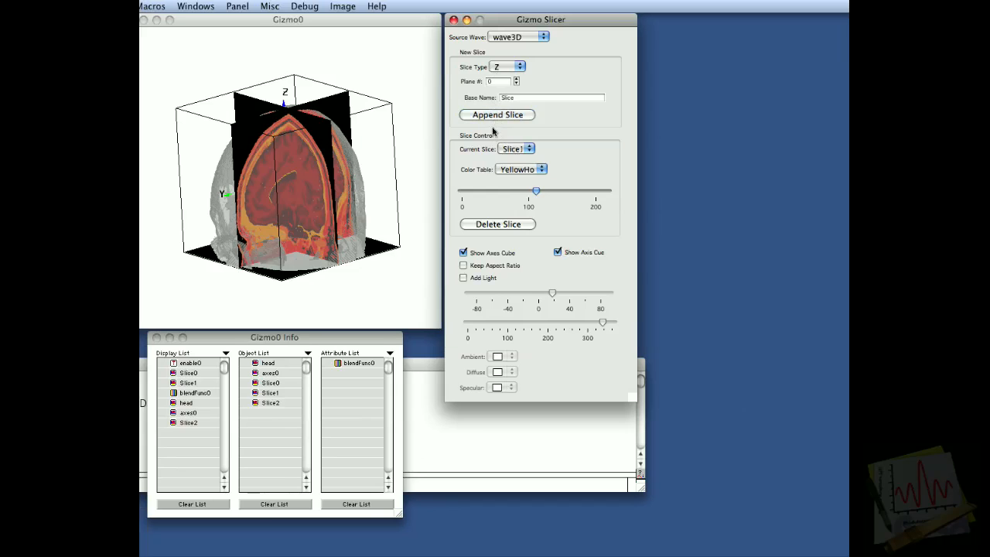
{"action": "left_click", "coordinate": [514, 148]}
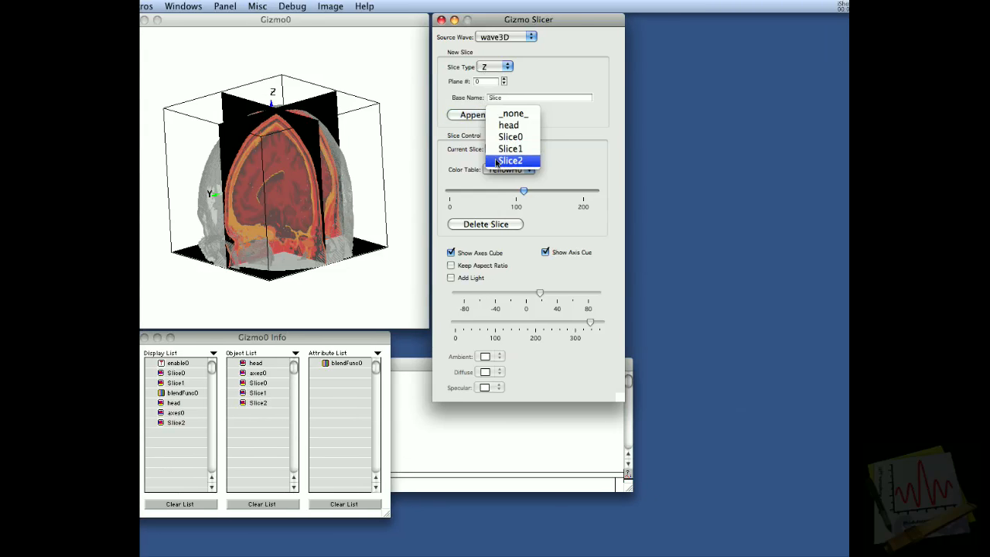
{"action": "left_click", "coordinate": [496, 161]}
Choose the Rainbow color table for Slice2 and move the slice to about plane 73.
{"action": "left_click", "coordinate": [495, 170]}
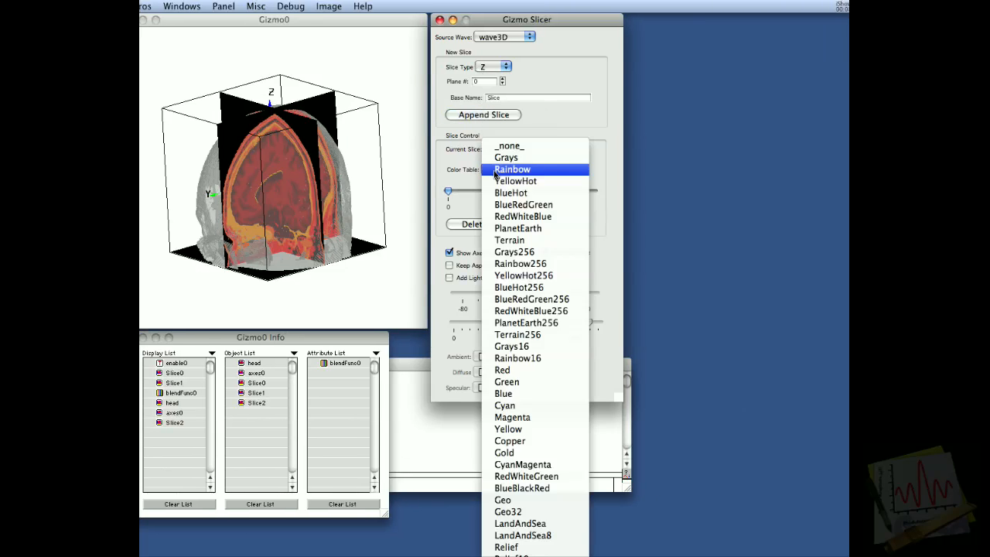
{"action": "left_click", "coordinate": [497, 170]}
{"action": "mouse_move", "coordinate": [487, 193]}
{"action": "left_mouse_down"}
{"action": "mouse_move", "coordinate": [556, 189]}
{"action": "mouse_move", "coordinate": [483, 193]}
{"action": "left_mouse_up"}
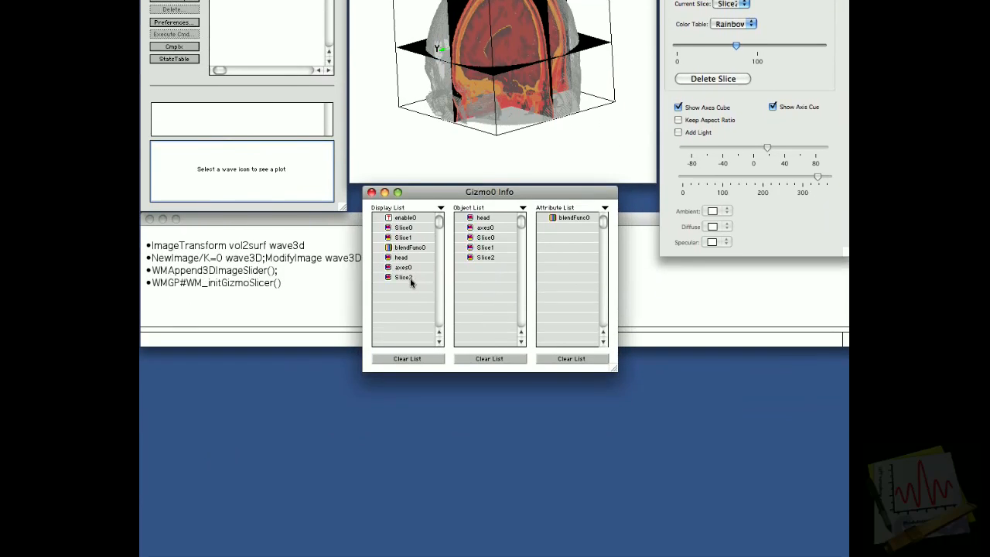
Move Slice2 above the blend function in the display list and shift the slice through neighboring planes around plane 73.
{"action": "mouse_move", "coordinate": [410, 279]}
{"action": "left_mouse_down"}
{"action": "mouse_move", "coordinate": [412, 267]}
{"action": "mouse_move", "coordinate": [418, 278]}
{"action": "left_mouse_up"}
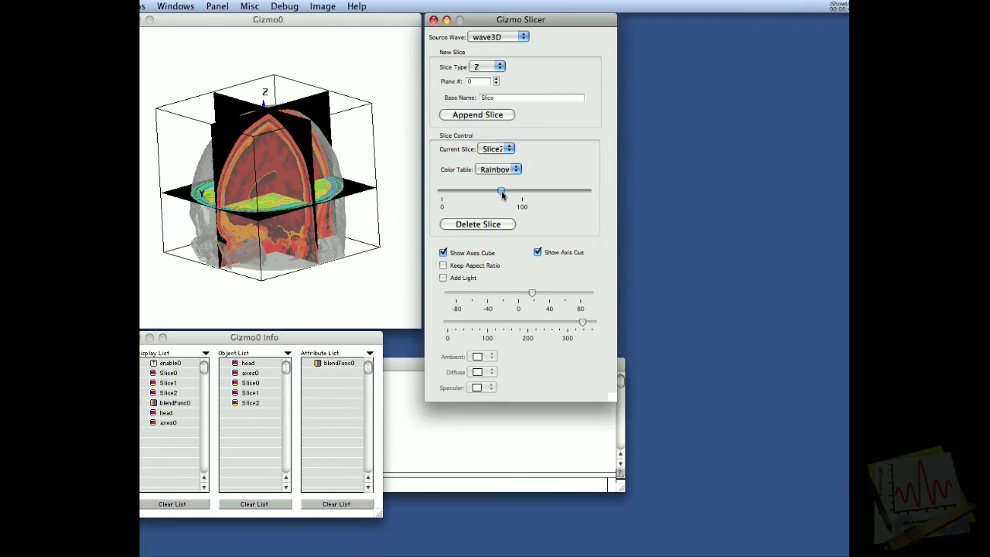
{"action": "mouse_move", "coordinate": [498, 195]}
{"action": "left_mouse_down"}
{"action": "mouse_move", "coordinate": [541, 194]}
{"action": "mouse_move", "coordinate": [476, 195]}
{"action": "mouse_move", "coordinate": [509, 192]}
{"action": "left_mouse_up"}
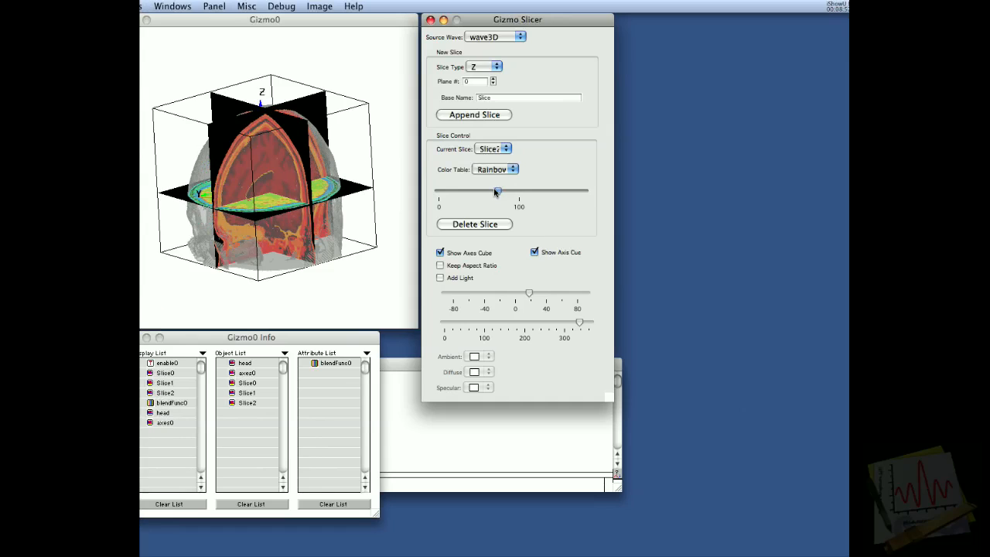